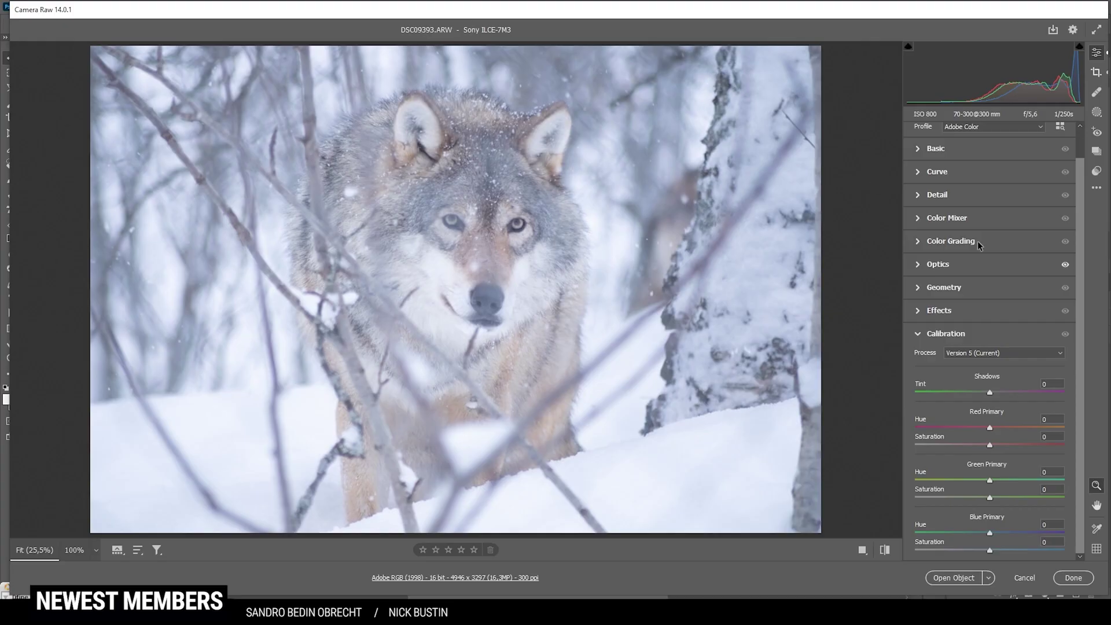
Step: Apply the Adobe Standard profile to the wolf photo and expand the Basic panel
click(977, 160)
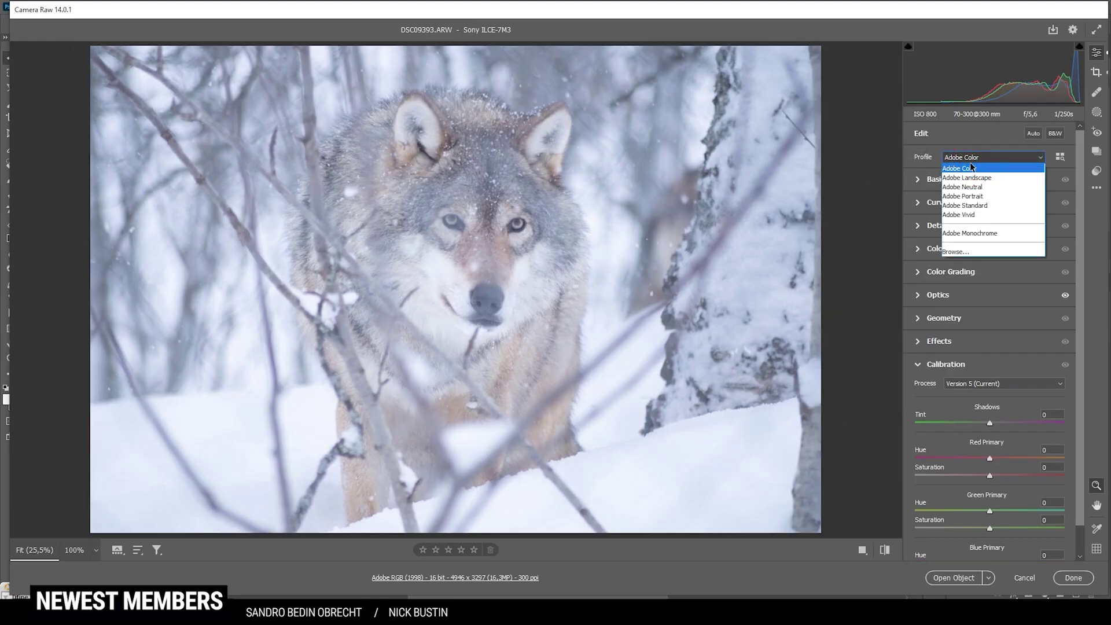
click(973, 206)
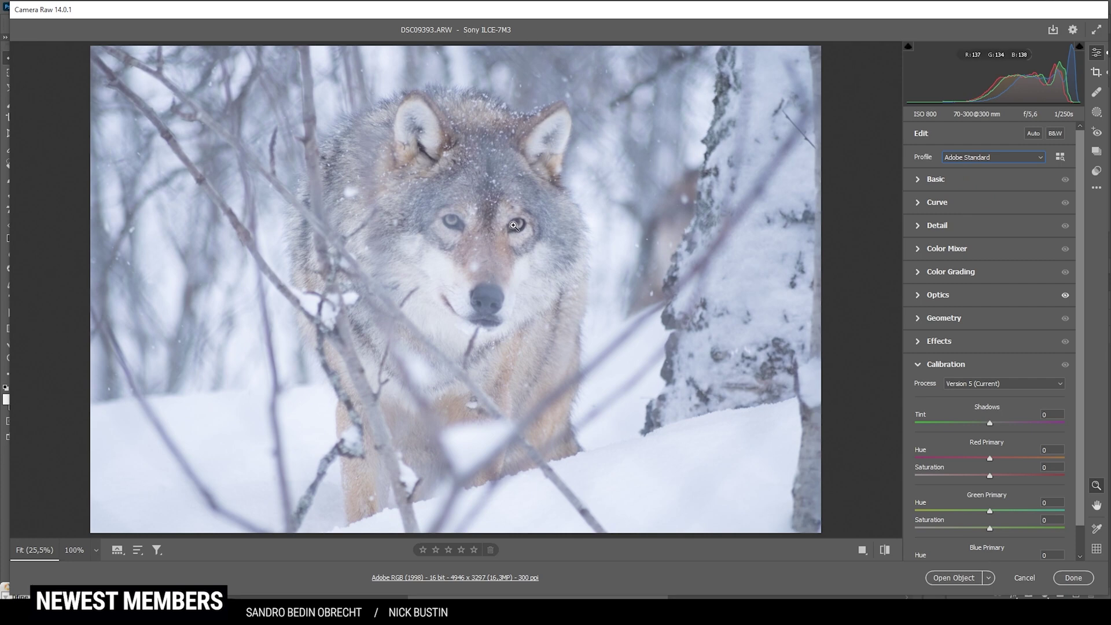
click(918, 179)
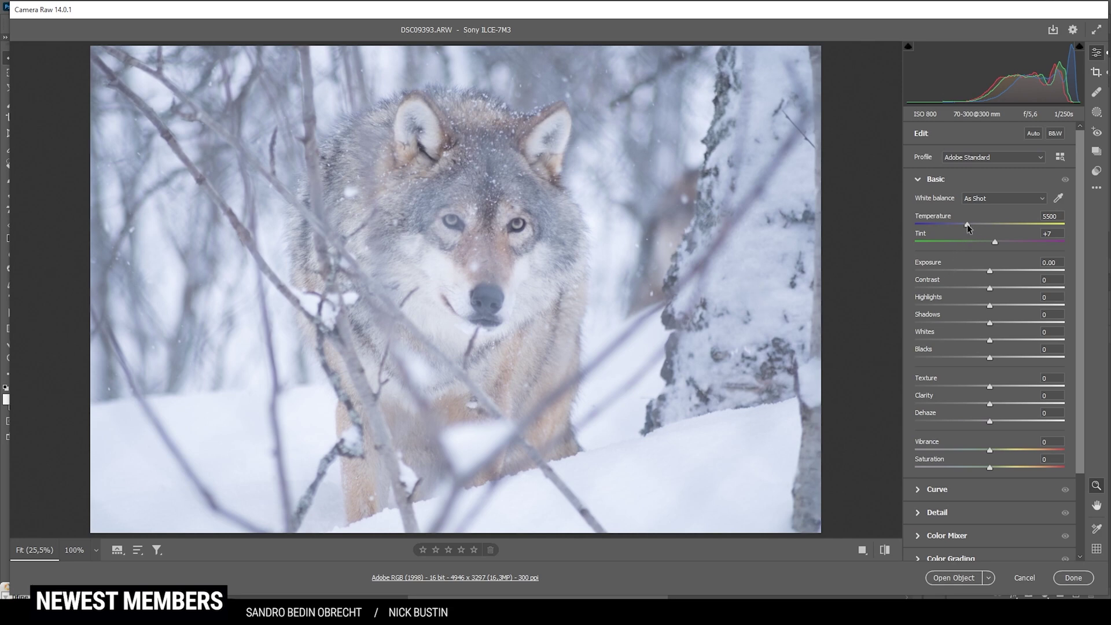
Step: Warm the Temperature to 6750 and lower Exposure to -0.95
drag(967, 224, 975, 224)
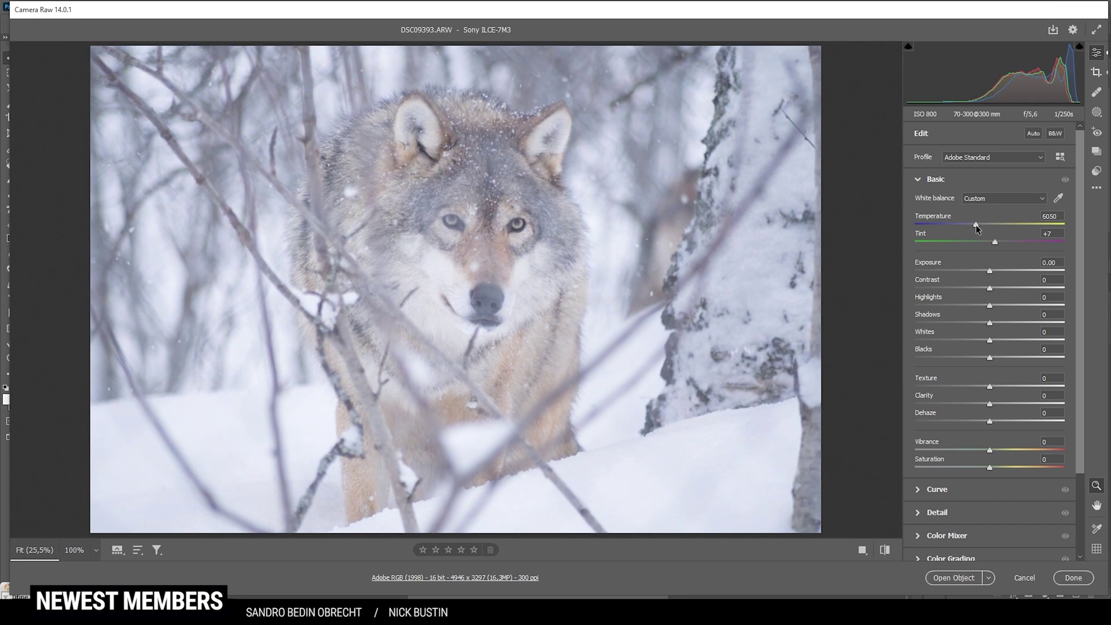
drag(980, 224, 986, 226)
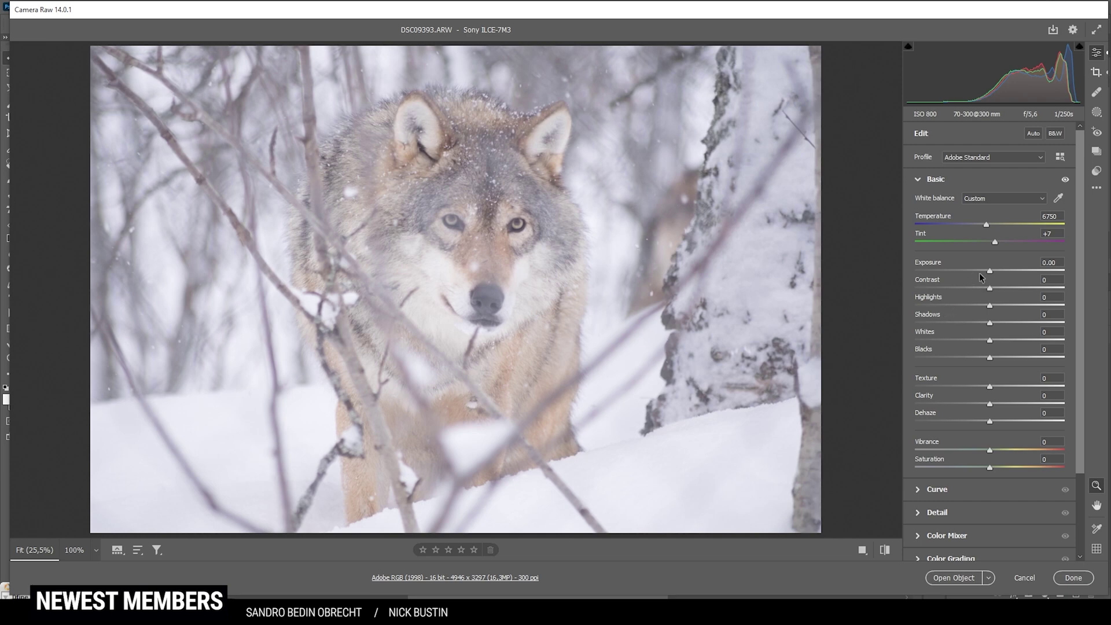
drag(988, 269, 972, 268)
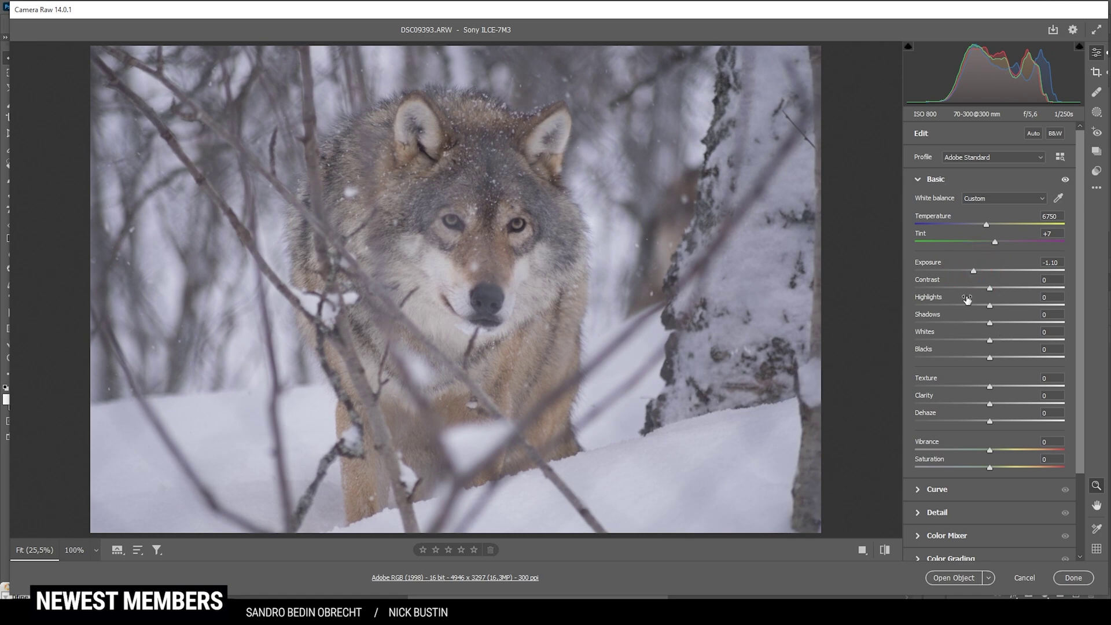
Step: Set Contrast to -12, Shadows -33, Whites +57 and Blacks -27
drag(989, 290, 987, 290)
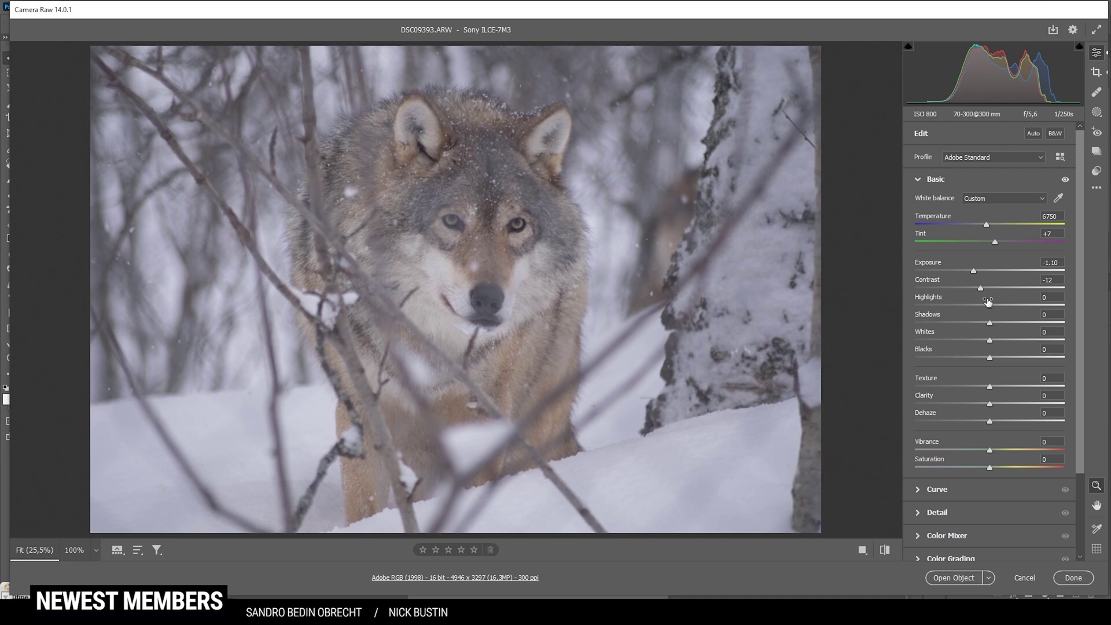
drag(987, 323, 964, 323)
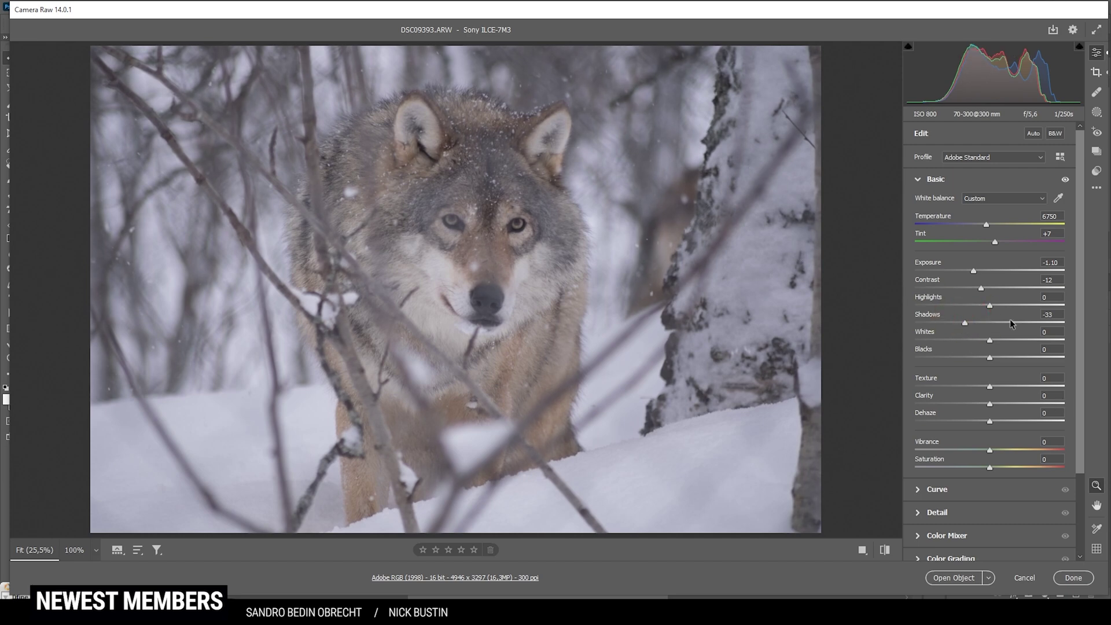
drag(989, 342, 1034, 346)
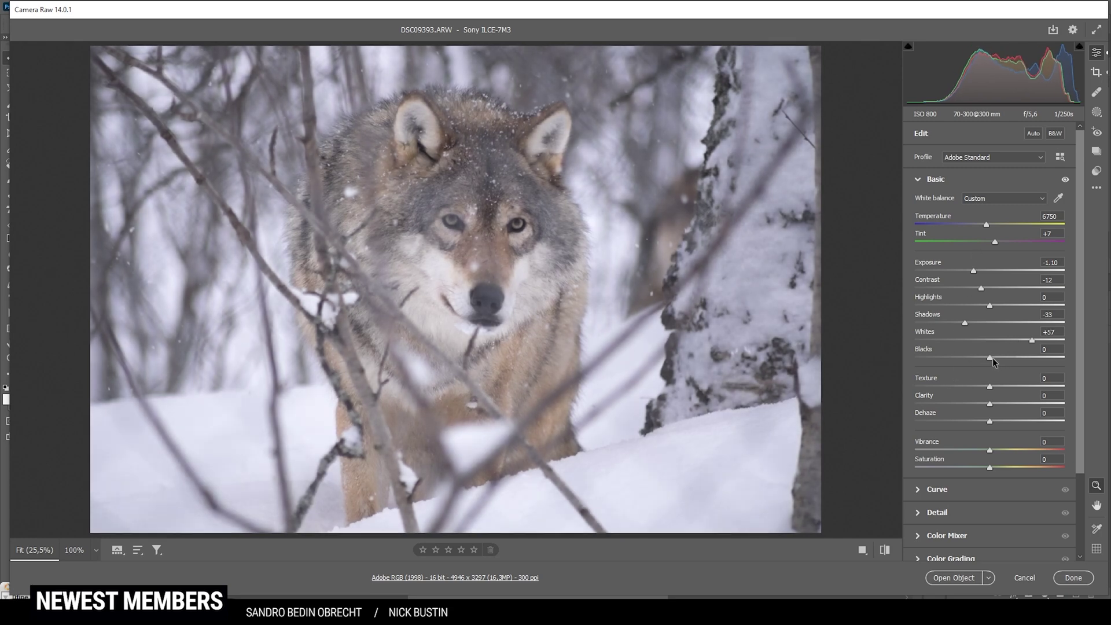
drag(991, 359, 971, 359)
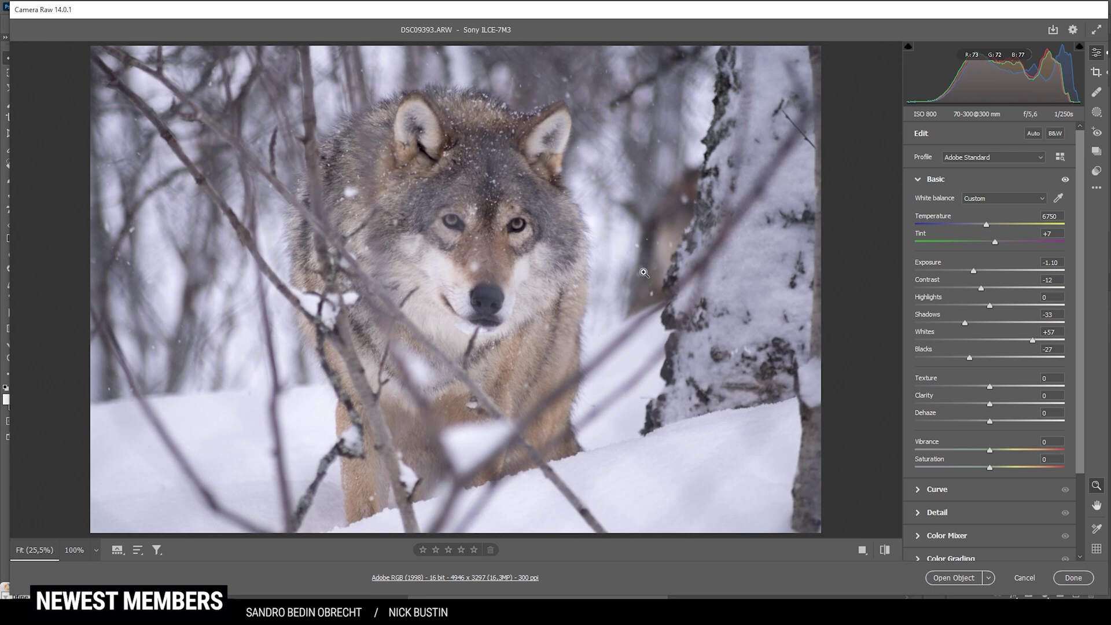
Step: Apply Texture +5, Clarity -10, Dehaze -6 and Vibrance +29, then preview the defaults
drag(990, 390, 993, 390)
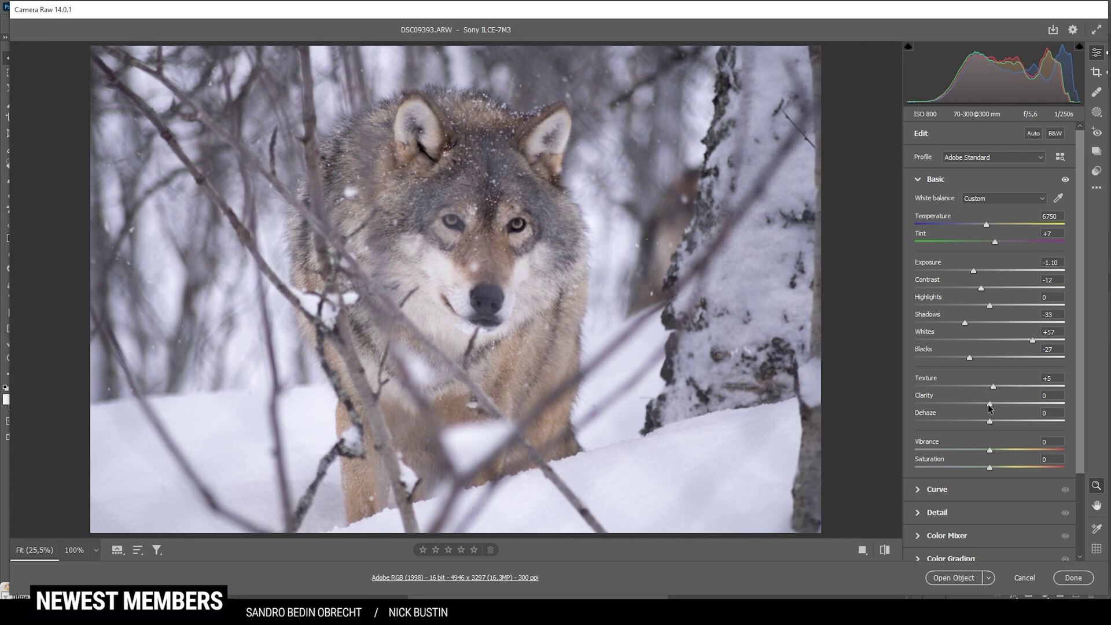
drag(990, 403, 982, 402)
drag(990, 422, 987, 424)
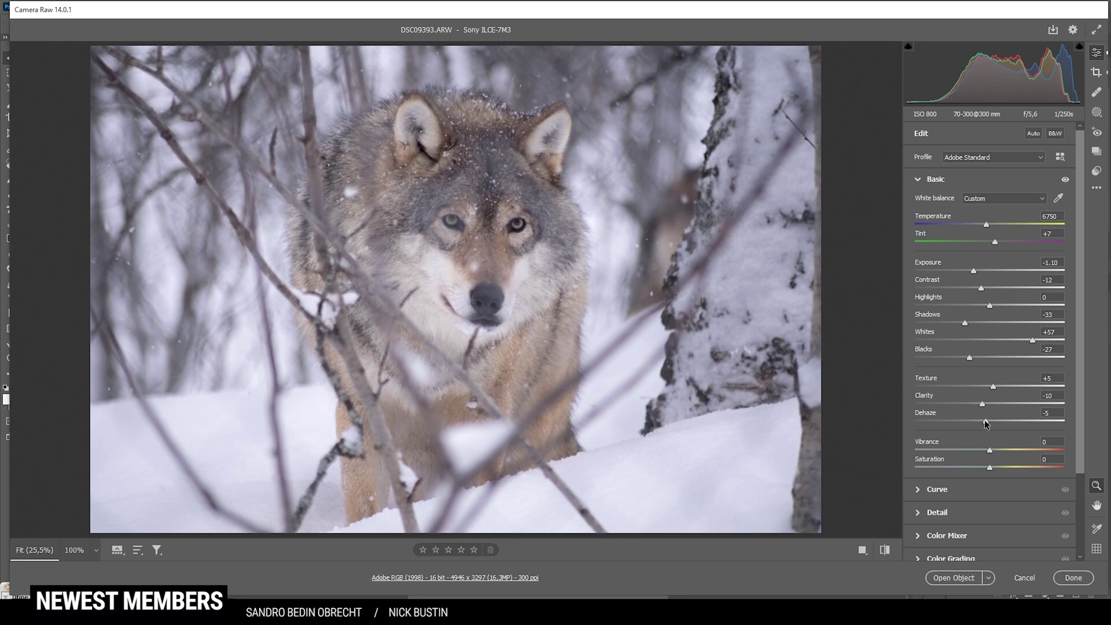
drag(985, 423, 985, 423)
drag(991, 454, 1013, 457)
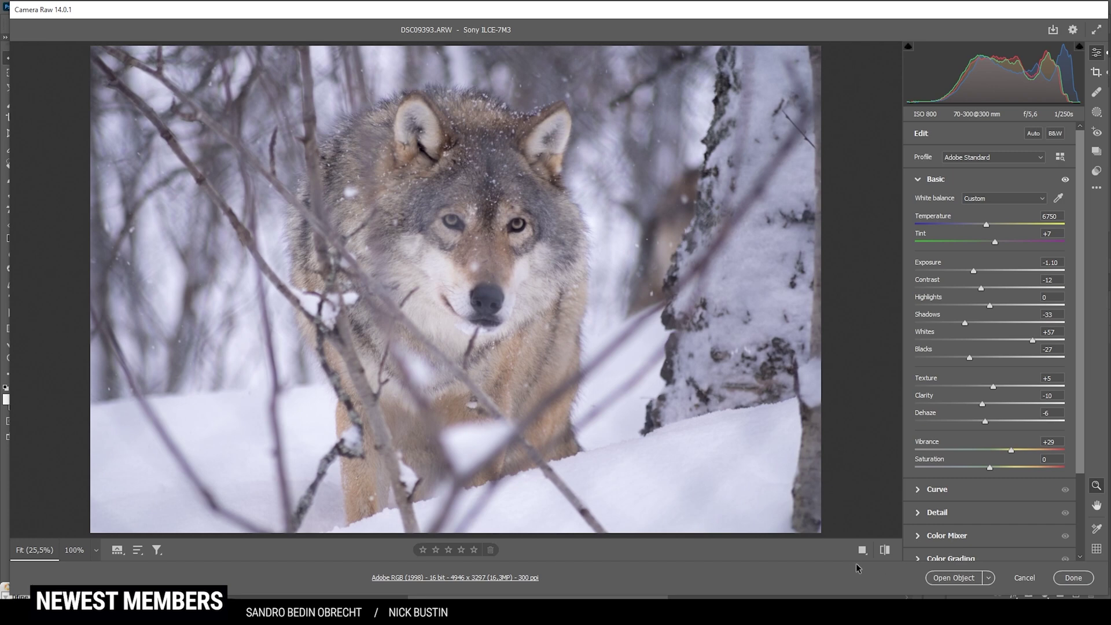
click(883, 551)
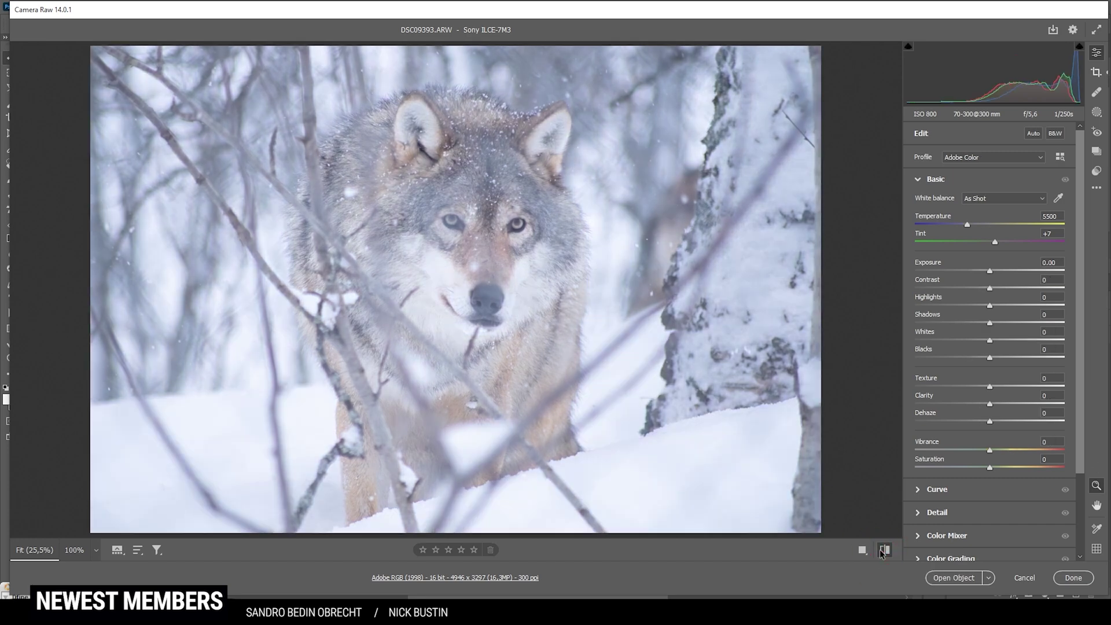
Step: Toggle repeatedly between default and edited versions, then bring up the Crop tool
click(884, 551)
click(884, 551)
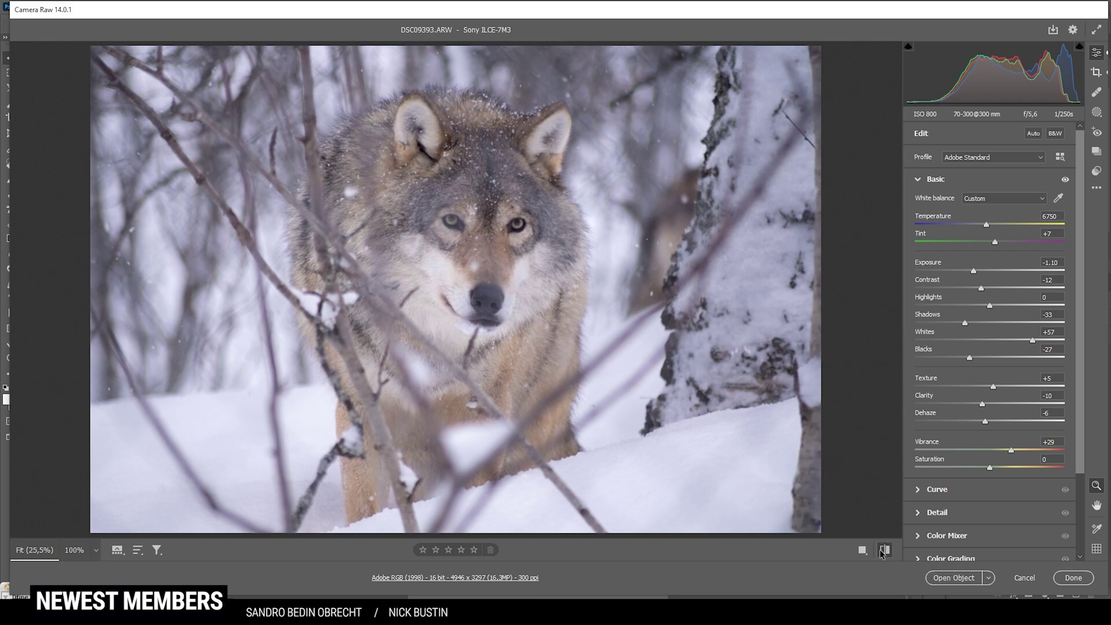
click(883, 551)
click(883, 551)
click(884, 551)
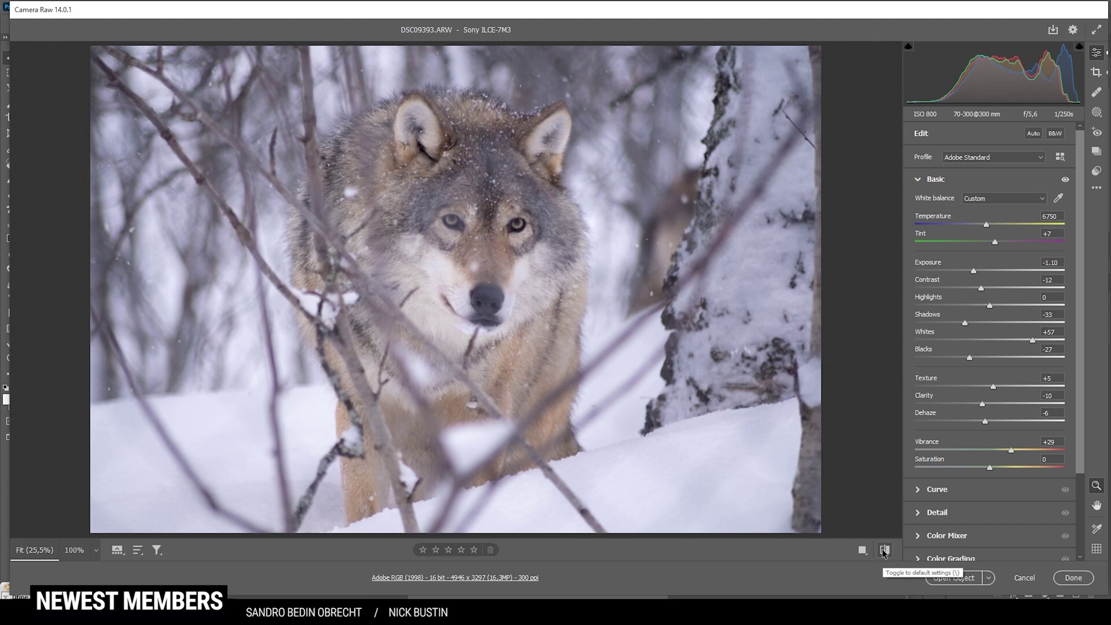
click(1095, 73)
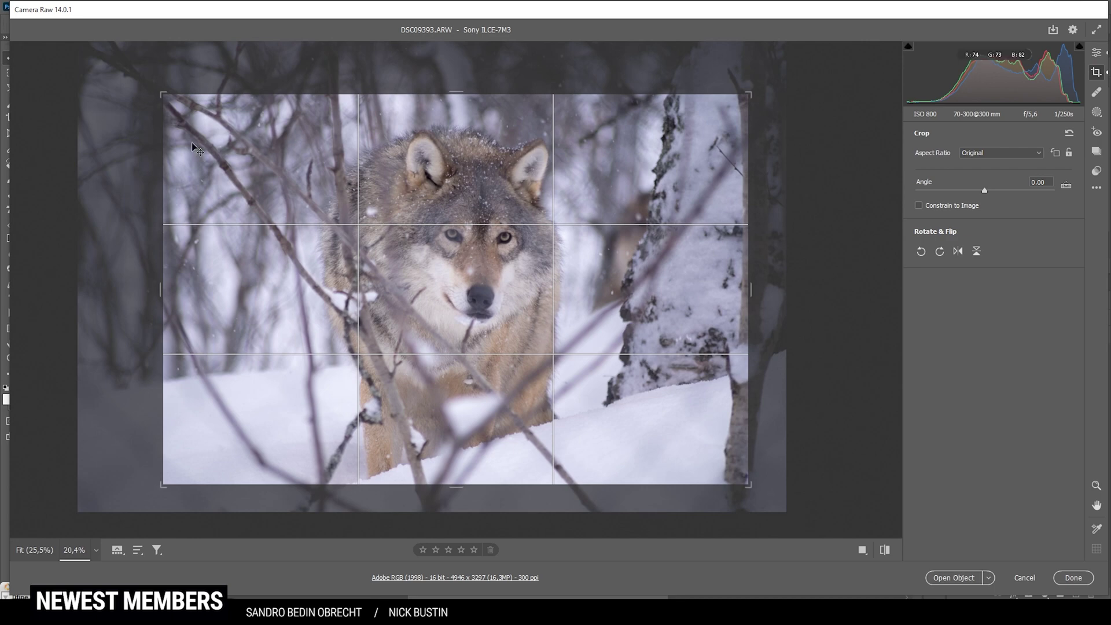
Step: Add Mask 1 as a linear gradient spanning the entire wolf photo
click(1097, 114)
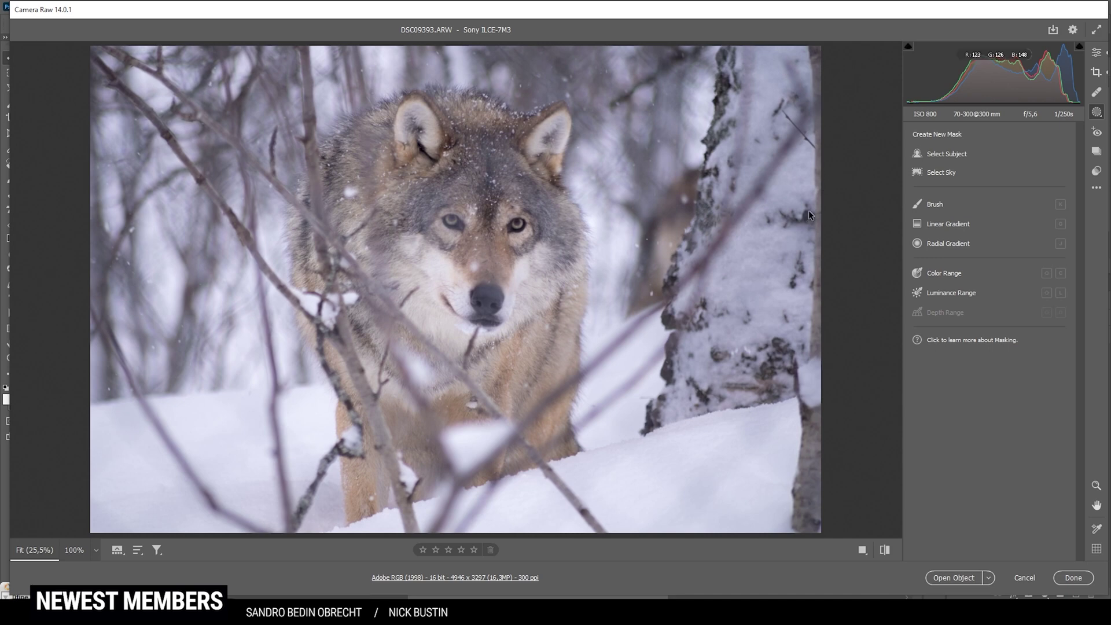
click(922, 225)
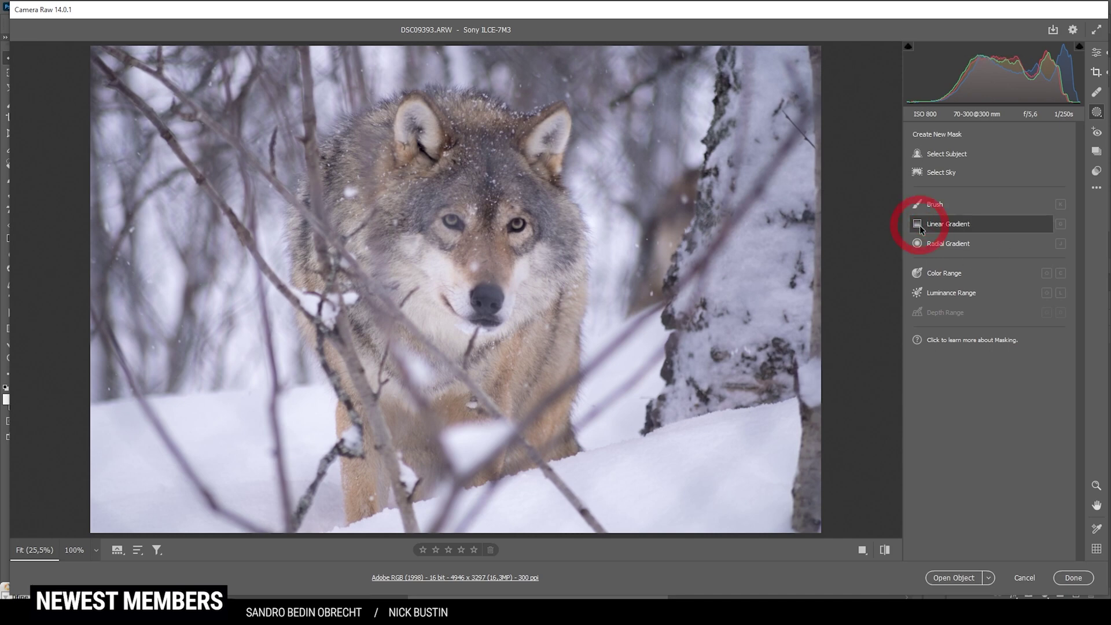
mouse_move(837, 175)
mouse_down()
mouse_move(846, 177)
mouse_move(829, 177)
mouse_up()
click(1040, 210)
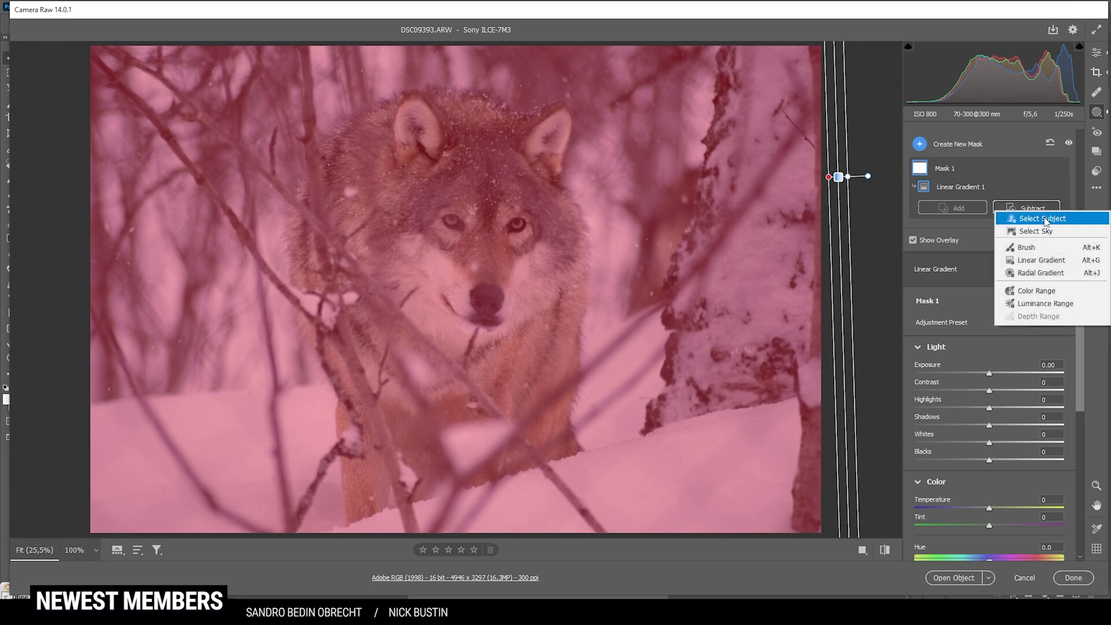
Step: Subtract the wolf via Select Subject and brush the mask off its chest and branch
click(1045, 219)
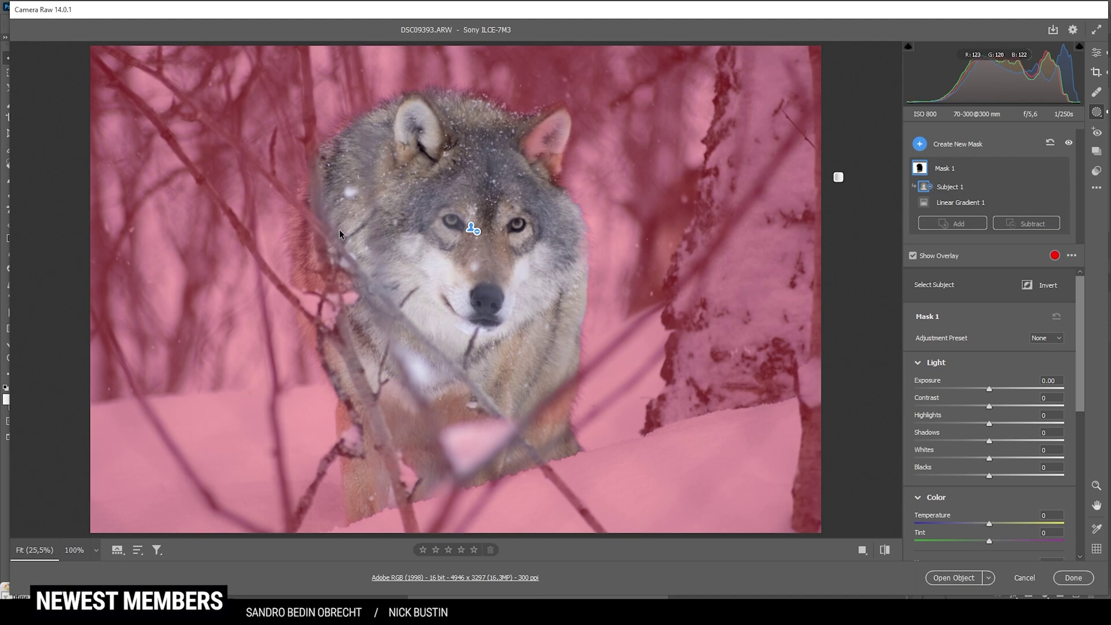
click(1042, 225)
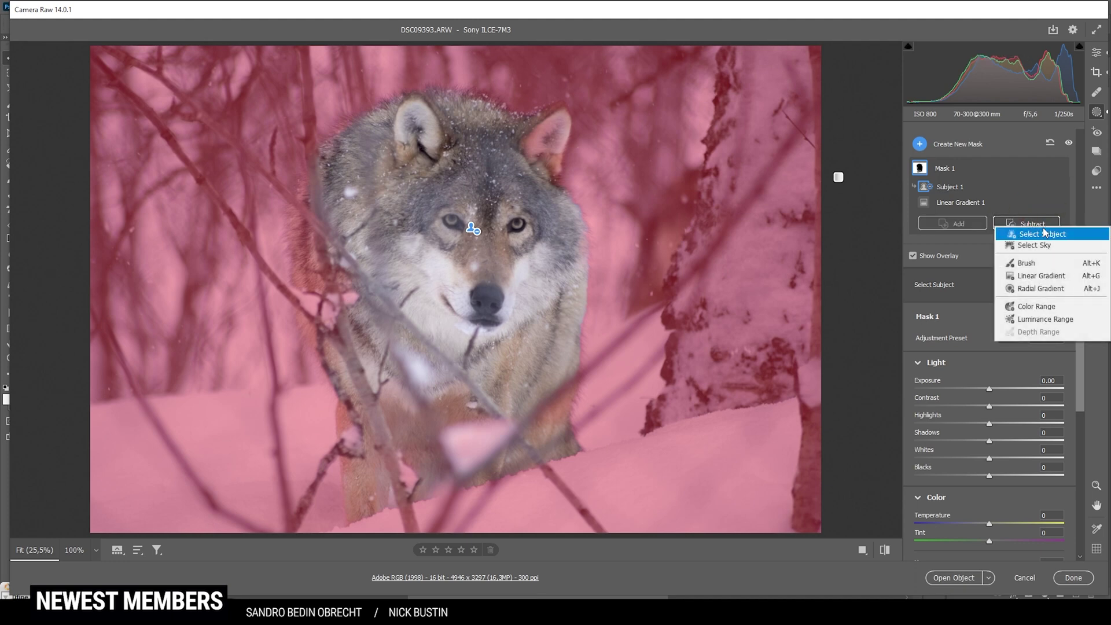
click(1036, 263)
mouse_move(422, 450)
mouse_down()
mouse_move(457, 431)
mouse_move(516, 360)
mouse_move(387, 438)
mouse_move(356, 425)
mouse_move(387, 338)
mouse_move(348, 294)
mouse_move(348, 249)
mouse_move(549, 142)
mouse_up()
key(bracketleft)
key(bracketleft)
key(bracketleft)
key(bracketleft)
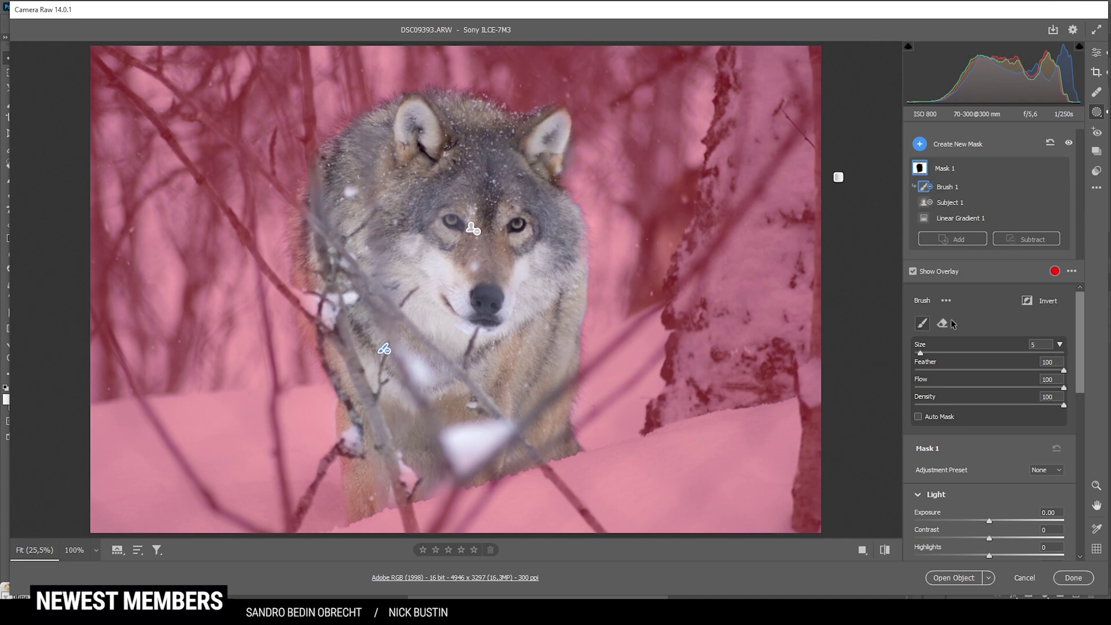
scroll(969, 473, down, 2)
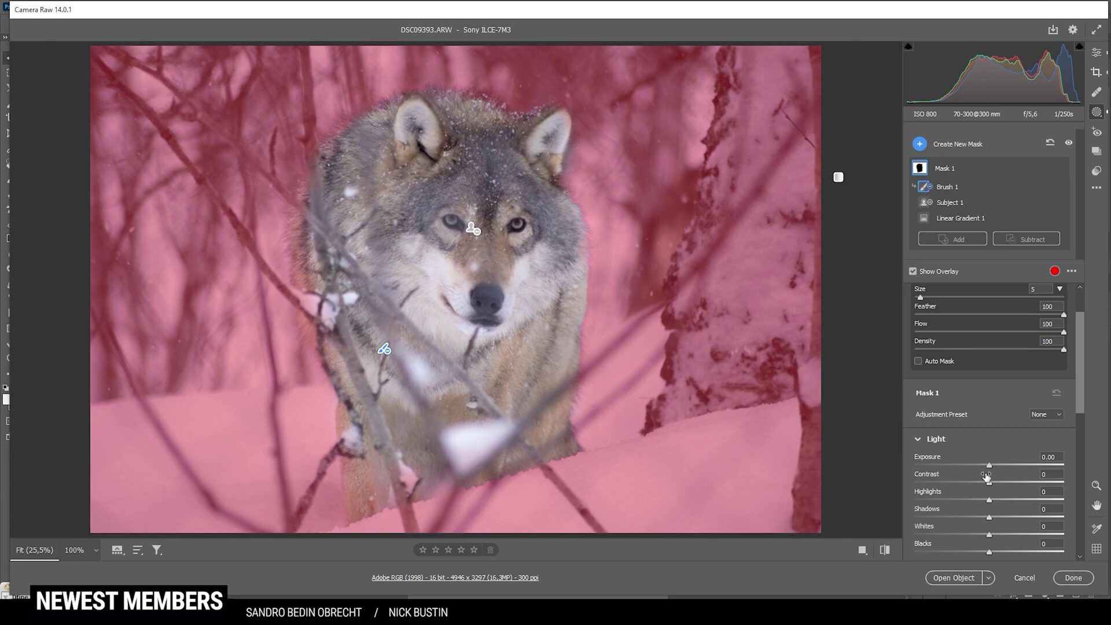
Step: Give the background mask Saturation -29 and Temperature +10
drag(989, 465, 982, 466)
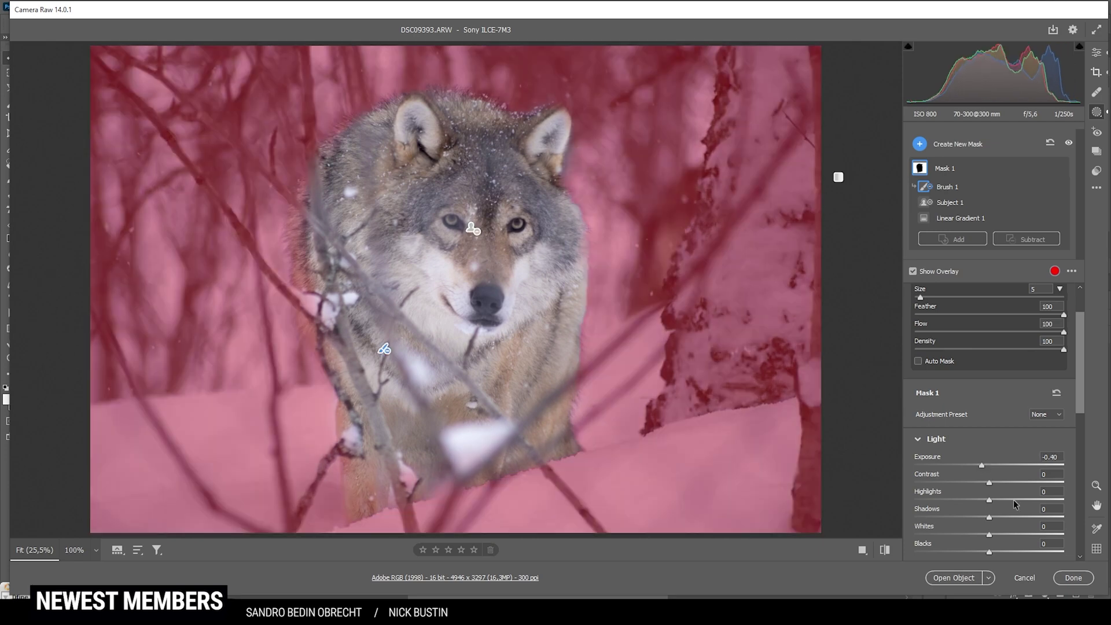
scroll(1013, 499, down, 2)
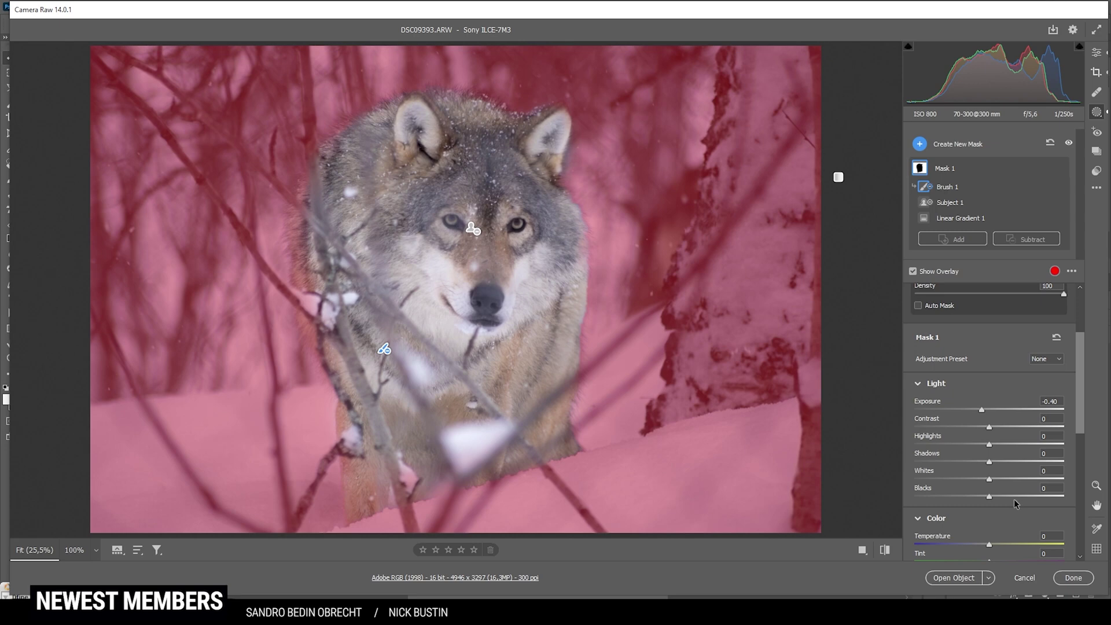
scroll(990, 498, down, 6)
drag(989, 482, 968, 480)
drag(991, 379, 998, 383)
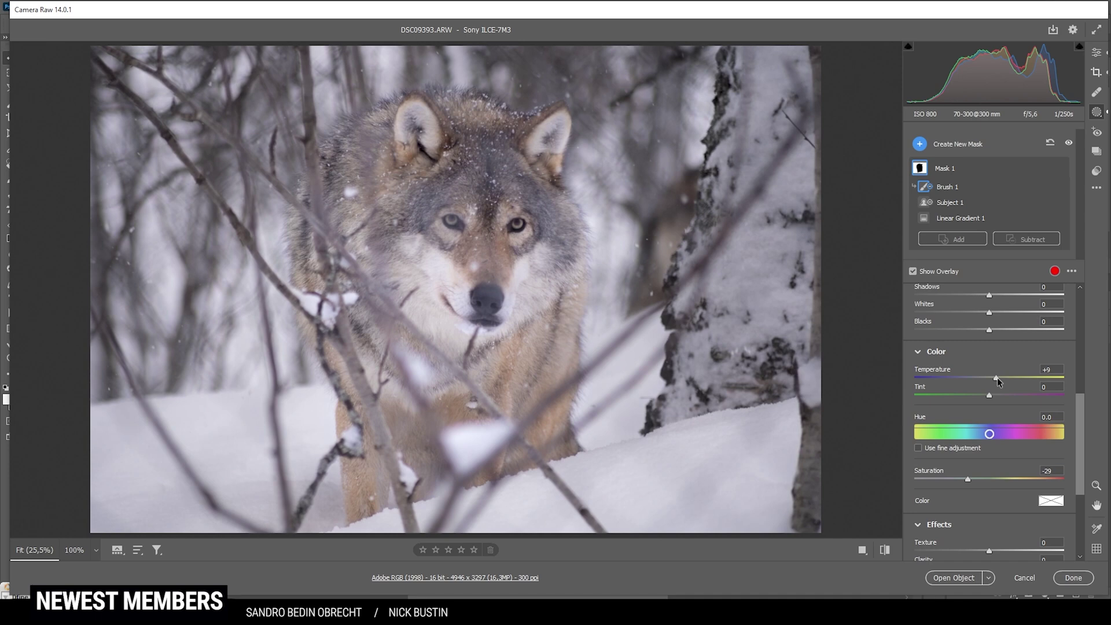
drag(998, 382, 999, 382)
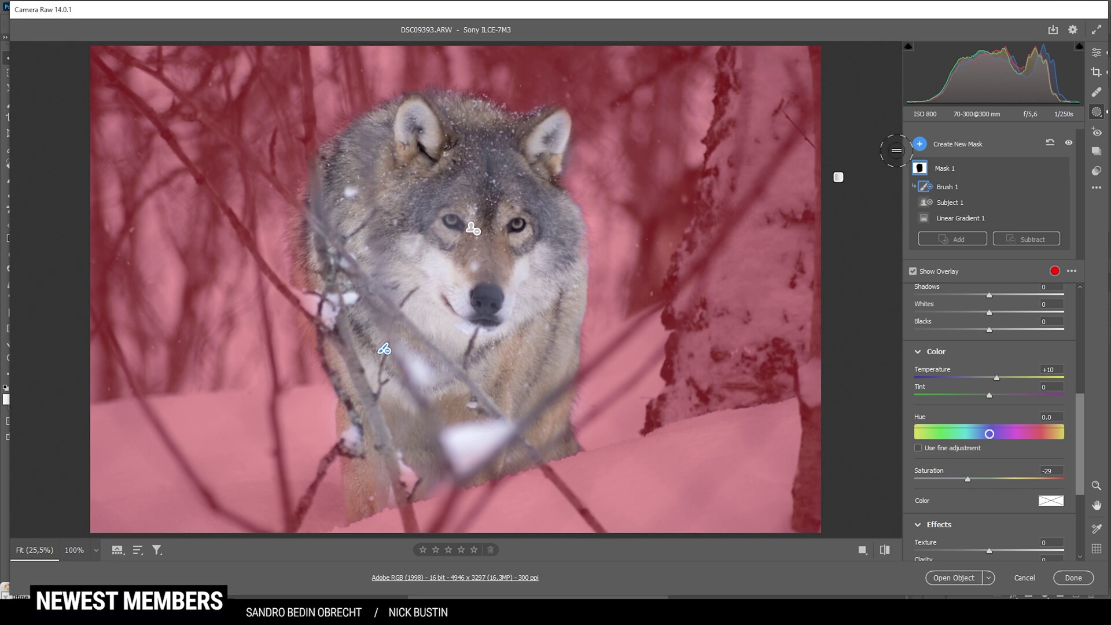
Step: Create a Select Subject mask on the wolf and brush in its left shoulder edge
click(920, 143)
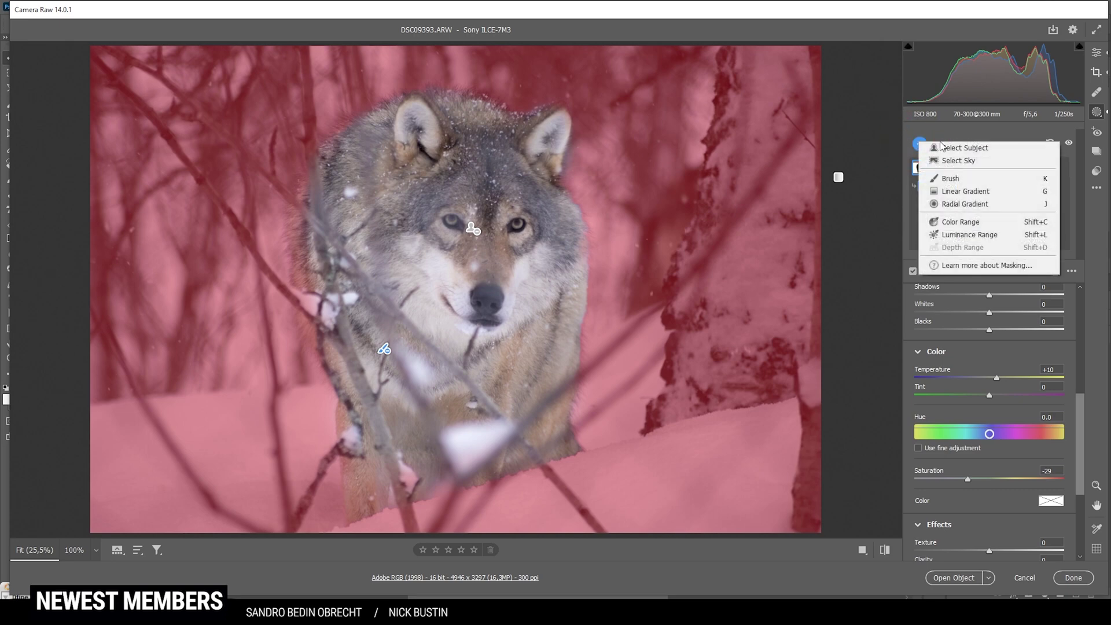
click(966, 150)
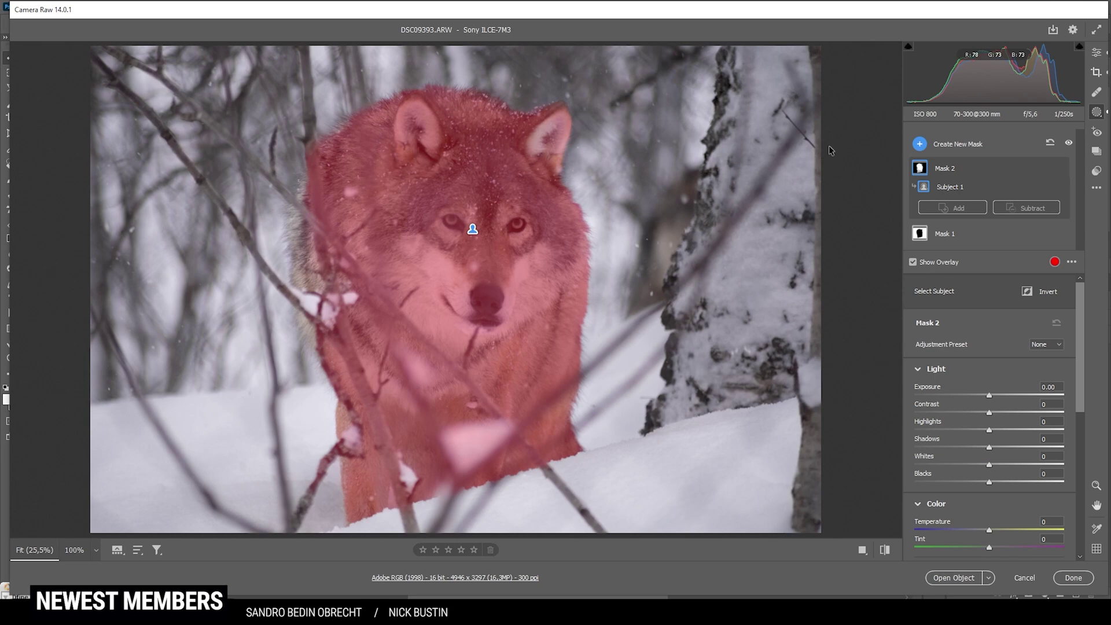
click(955, 209)
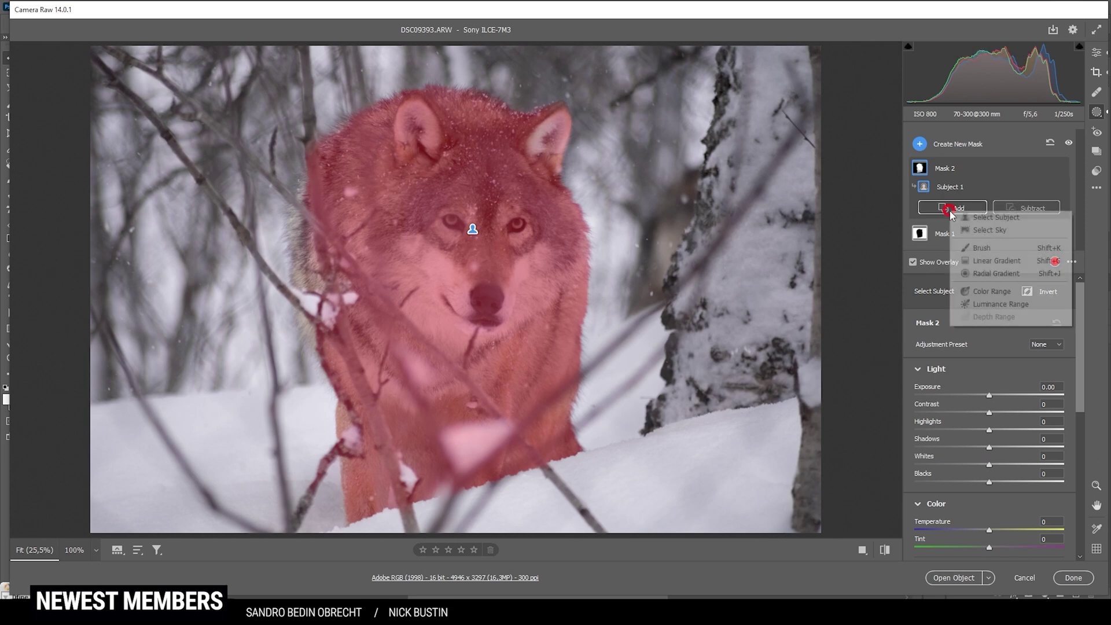
click(986, 252)
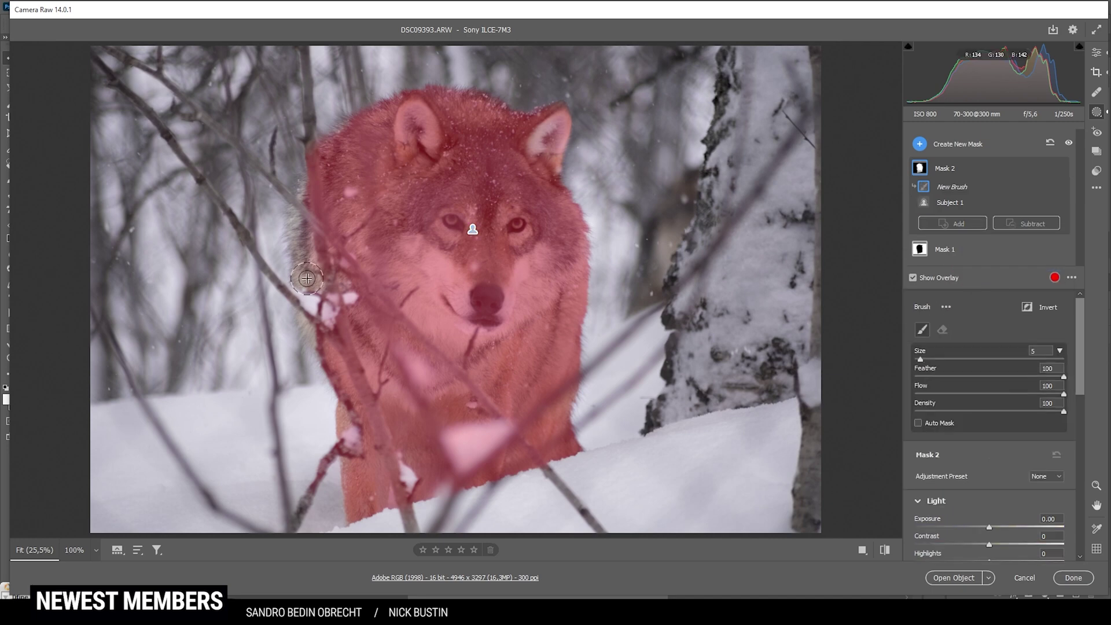
drag(315, 332, 305, 255)
mouse_move(311, 239)
mouse_down()
mouse_move(325, 214)
mouse_move(314, 264)
mouse_move(318, 321)
mouse_up()
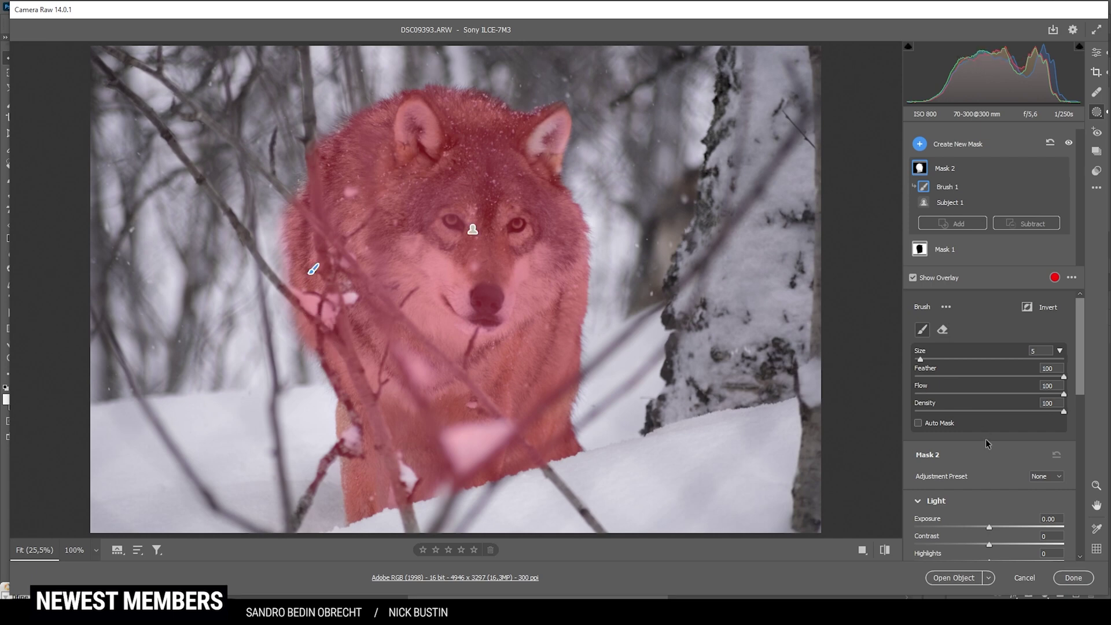
Step: Raise the wolf mask's Texture to +6 and Whites to +10
scroll(1009, 441, down, 8)
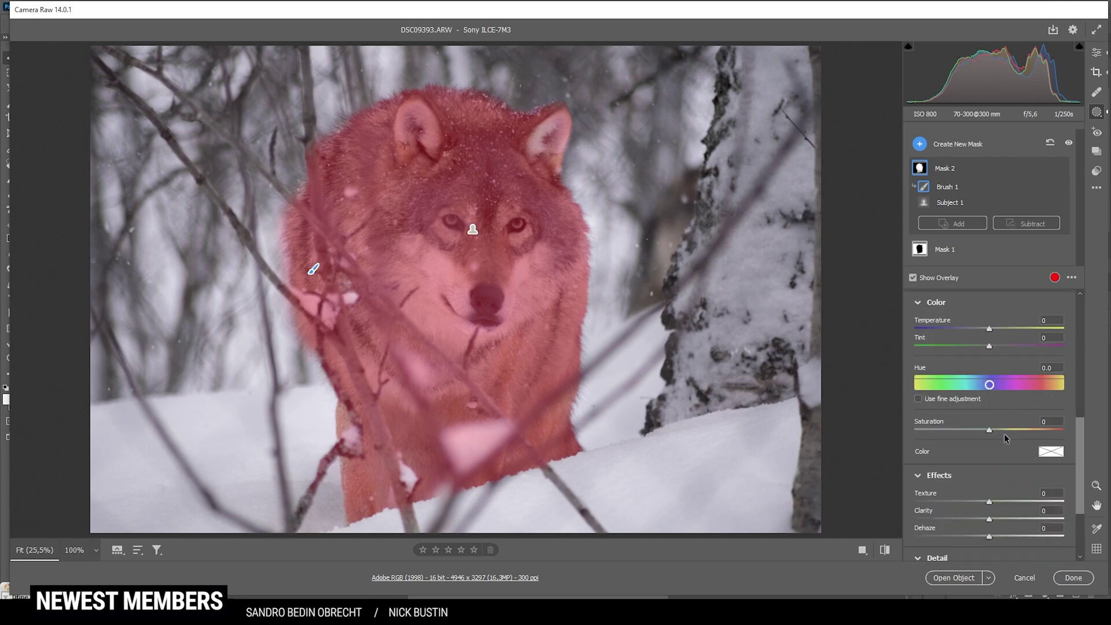
scroll(1005, 433, down, 1)
drag(992, 449, 995, 463)
scroll(1016, 439, up, 3)
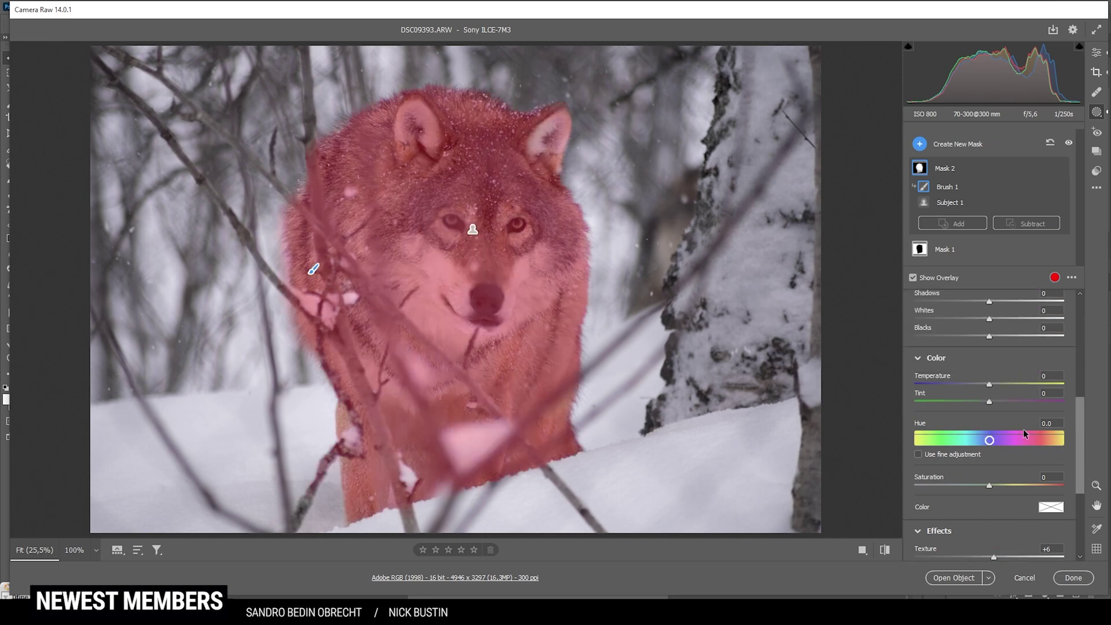
scroll(1021, 429, up, 1)
drag(989, 401, 997, 401)
click(920, 146)
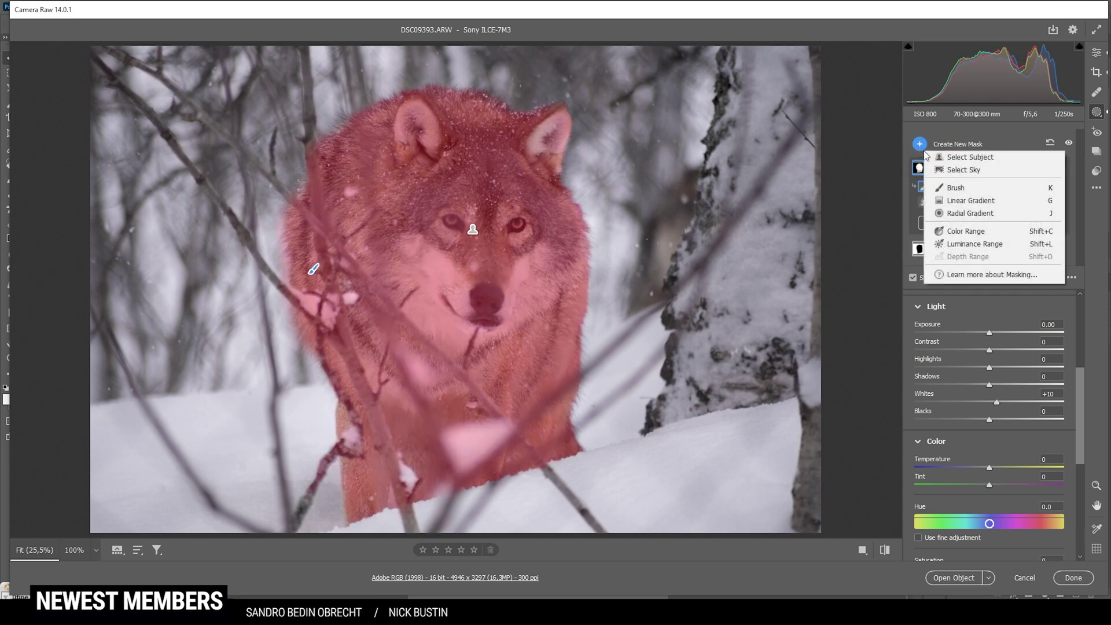
Step: Add a full-photo linear gradient mask and subtract the wolf with Select Subject
click(970, 200)
drag(843, 146, 860, 146)
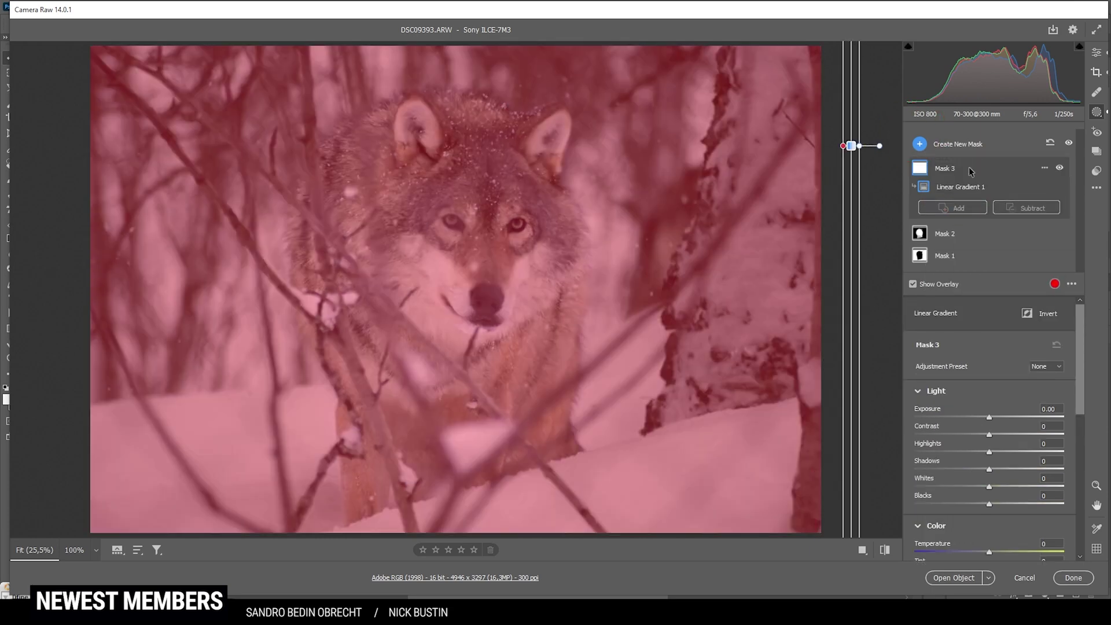
click(1040, 212)
click(1045, 221)
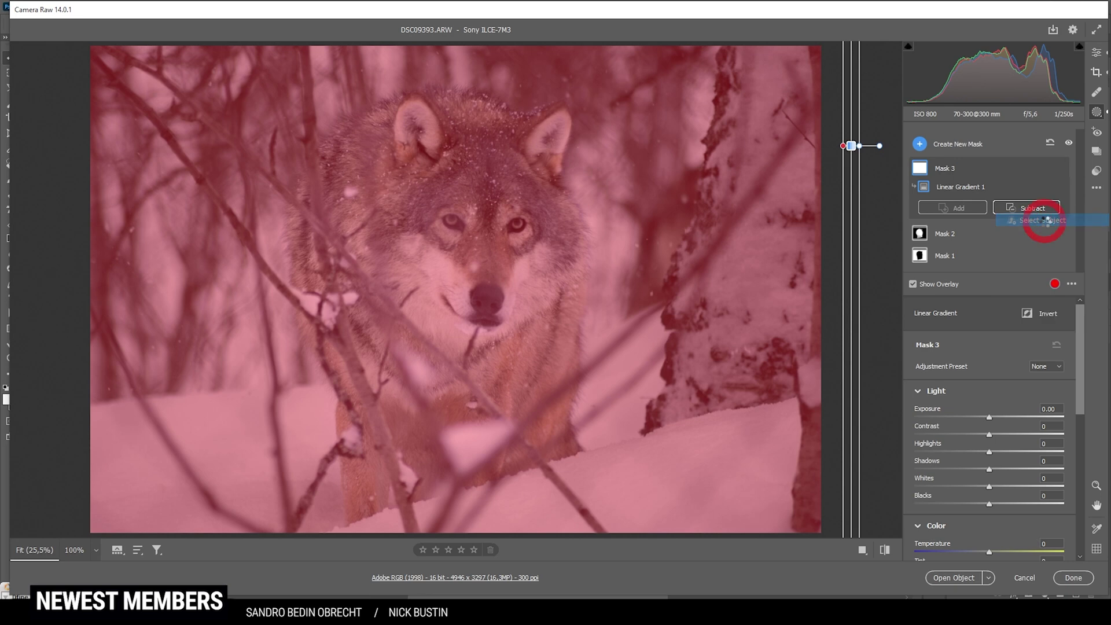
Step: Brush the snow, the branch's snow clump and the wolf's right ear out of Mask 3
click(1022, 223)
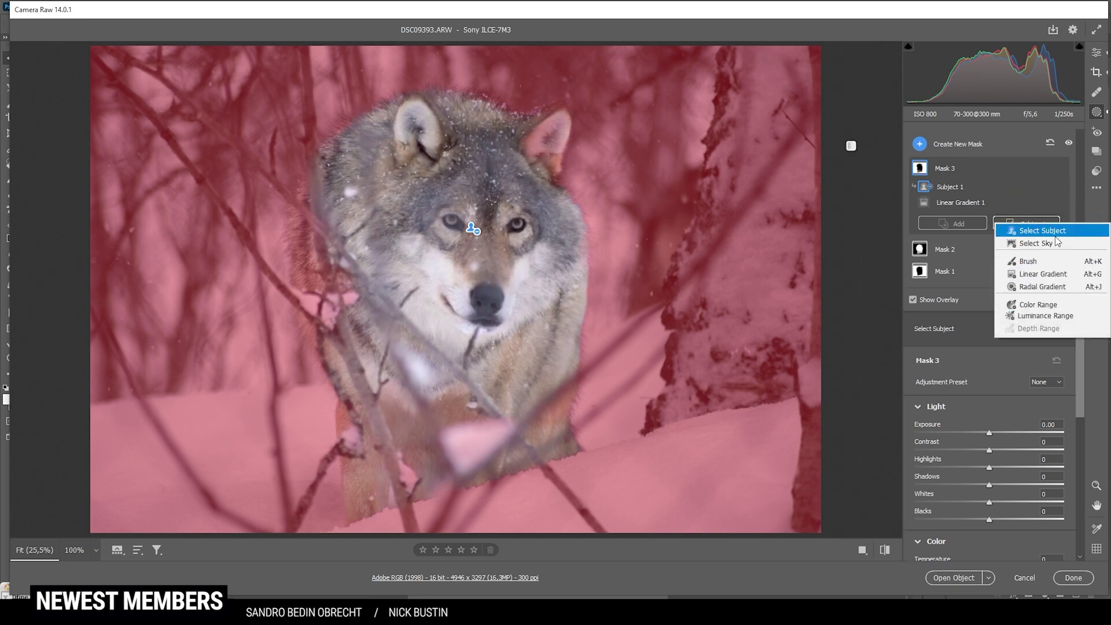
click(1028, 261)
mouse_move(666, 452)
mouse_down()
mouse_move(492, 503)
mouse_move(405, 486)
mouse_move(290, 440)
mouse_move(46, 458)
mouse_move(625, 429)
mouse_move(729, 359)
mouse_move(776, 446)
mouse_move(596, 513)
mouse_move(819, 523)
mouse_move(732, 415)
mouse_move(737, 255)
mouse_move(793, 191)
mouse_move(682, 459)
mouse_up()
mouse_move(328, 229)
mouse_down()
mouse_move(349, 290)
mouse_move(336, 294)
mouse_move(342, 322)
mouse_move(341, 298)
mouse_up()
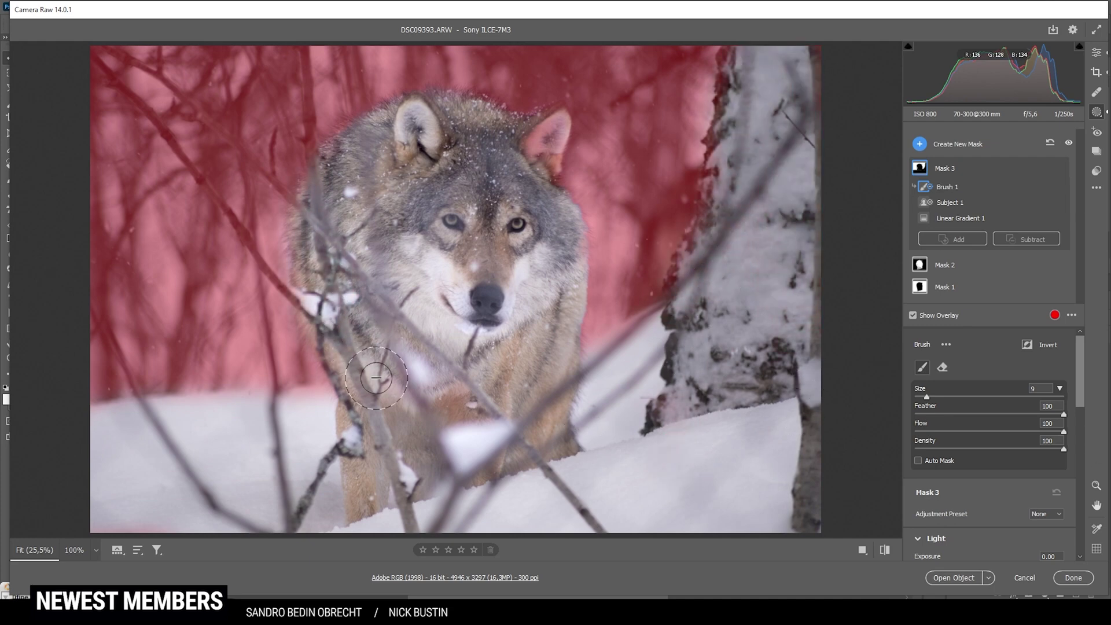
key(bracketleft)
key(bracketleft)
mouse_move(531, 149)
mouse_down()
mouse_move(557, 119)
mouse_move(545, 155)
mouse_up()
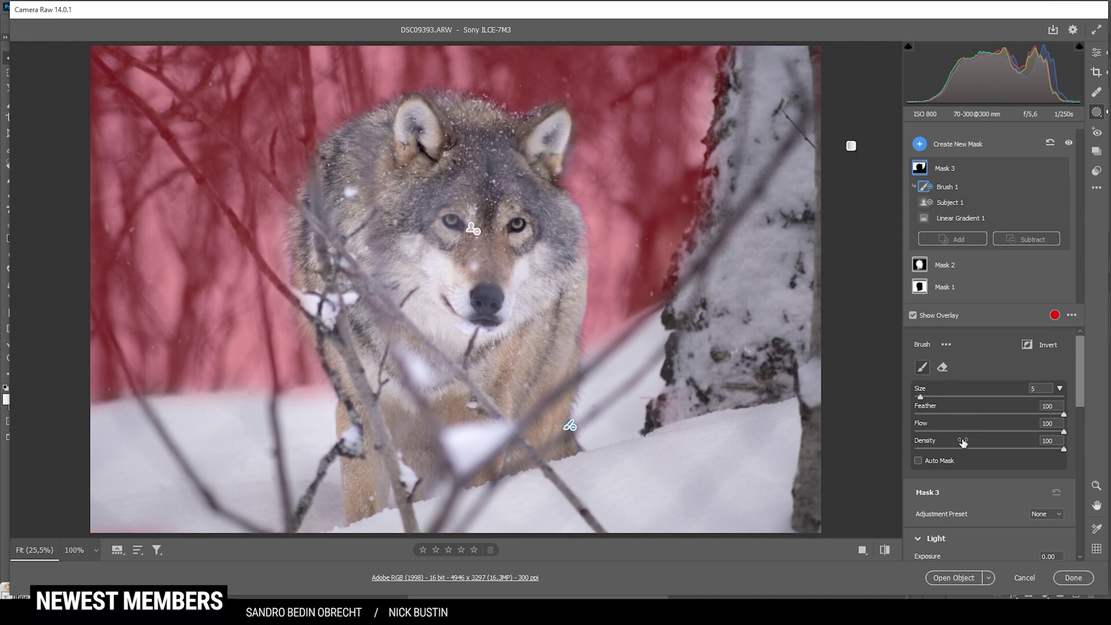
scroll(962, 442, down, 7)
Step: Soften the background mask with Texture -53, Clarity -100 and Dehaze -7, then return to the main edit
scroll(983, 434, up, 2)
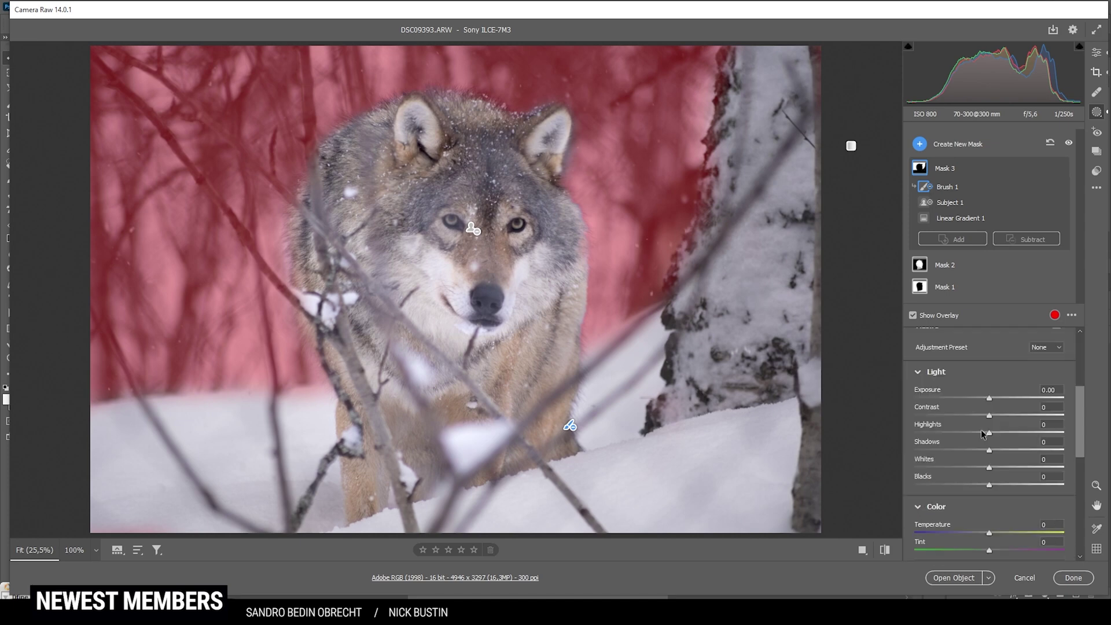
scroll(982, 434, down, 5)
drag(989, 456, 808, 440)
drag(988, 473, 913, 467)
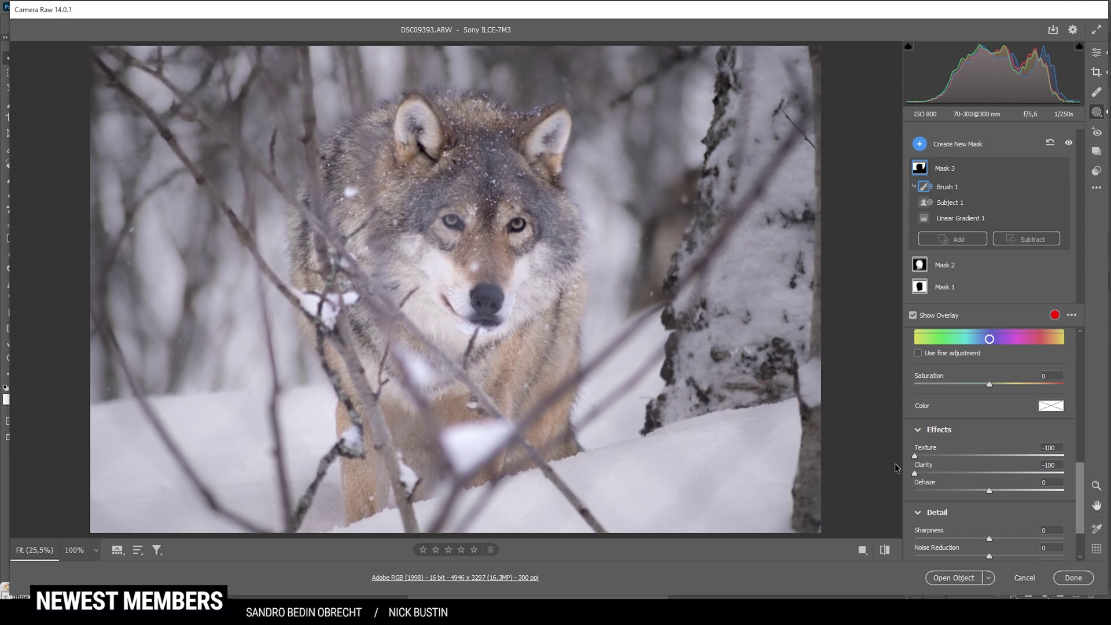
drag(913, 463, 912, 463)
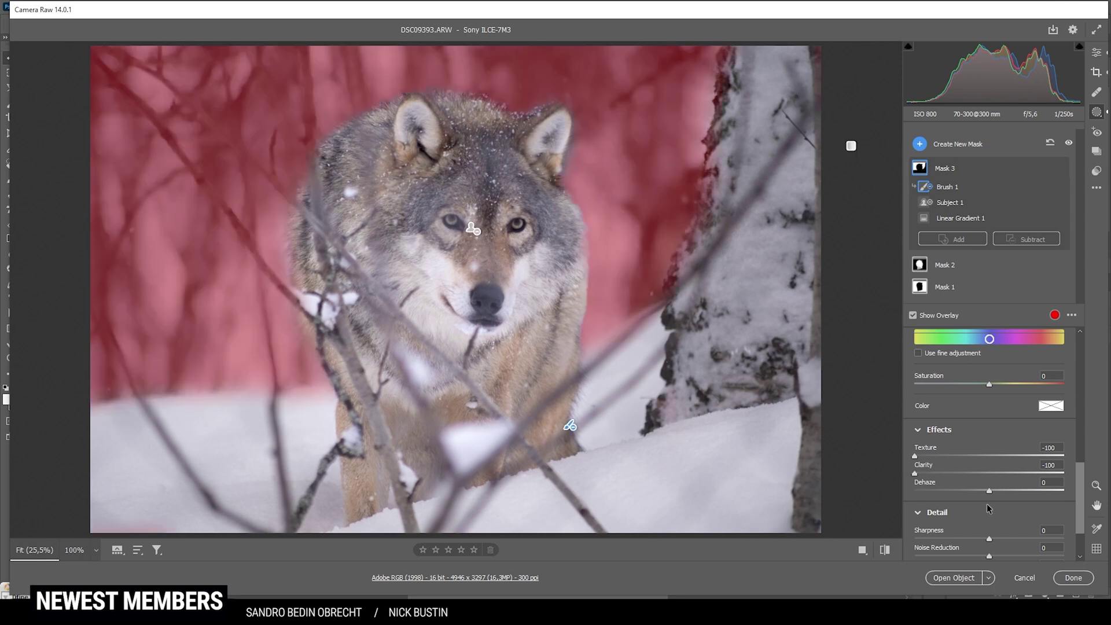
drag(990, 490, 982, 492)
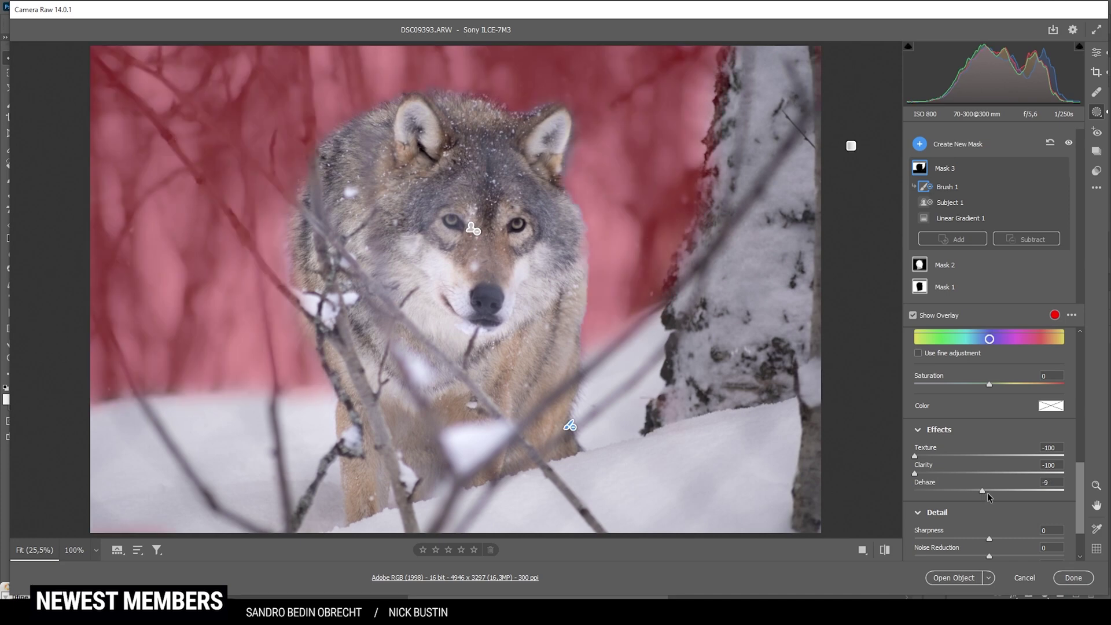
click(984, 490)
click(950, 456)
click(1099, 56)
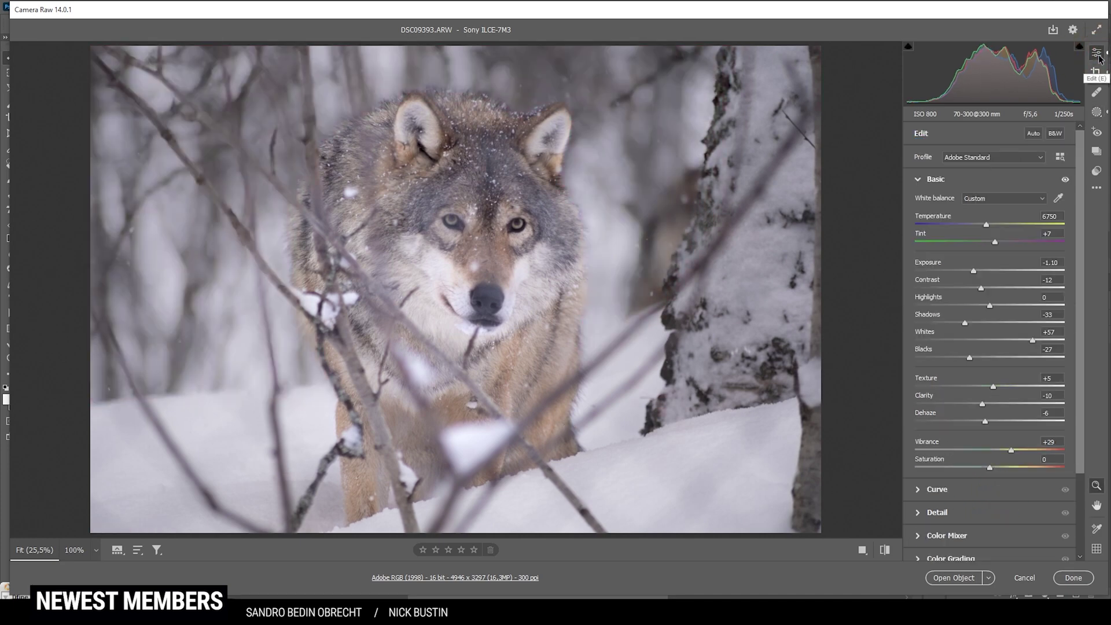
click(885, 551)
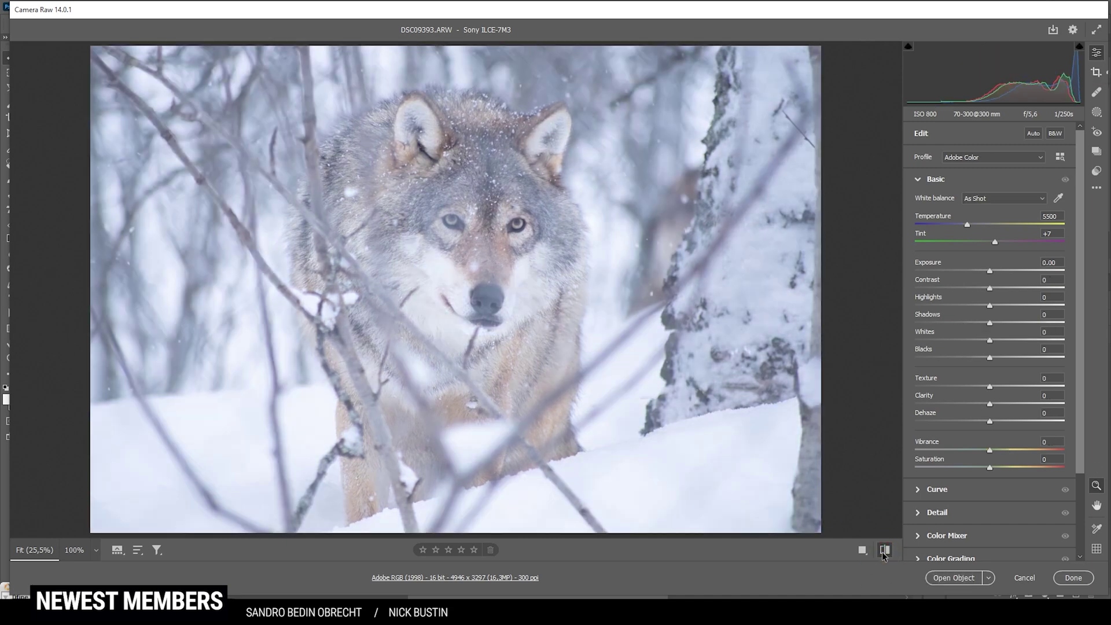
click(884, 553)
click(884, 553)
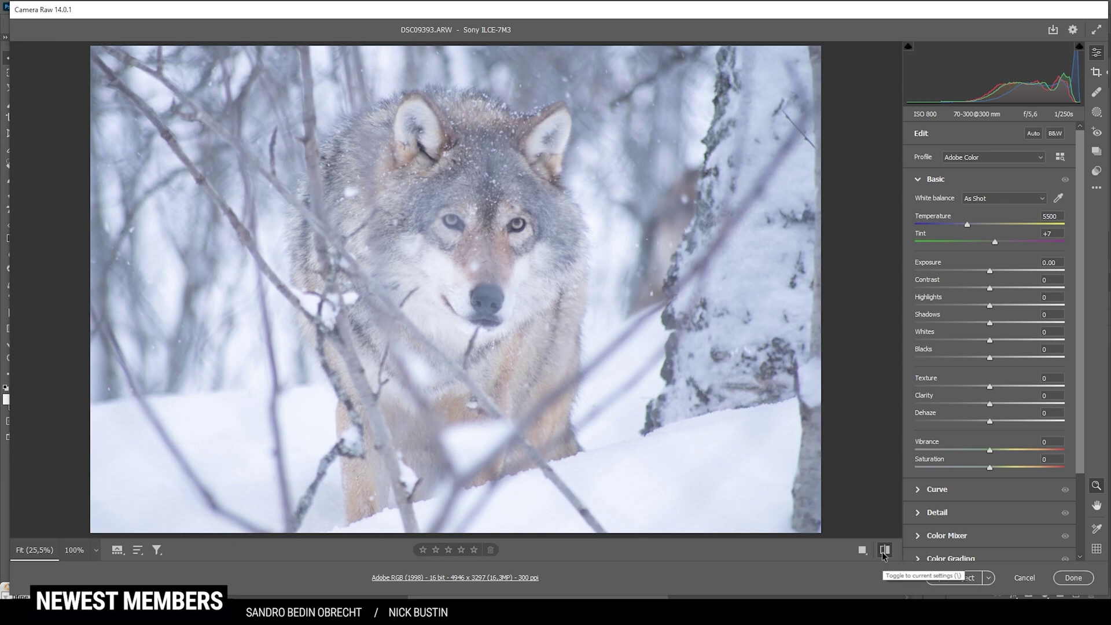
click(884, 553)
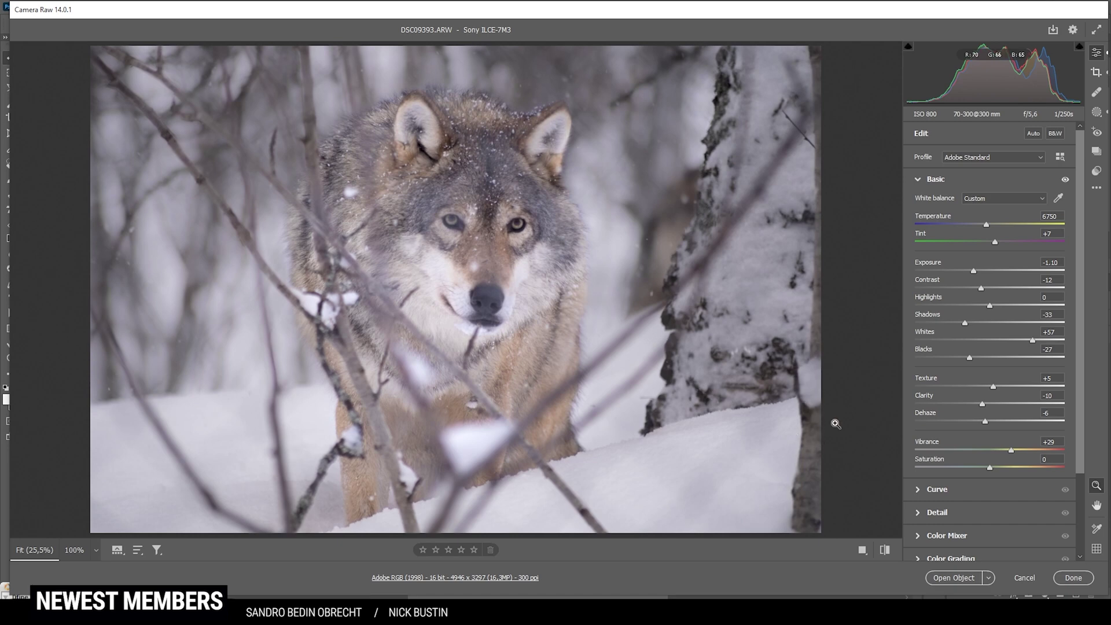
scroll(978, 440, down, 3)
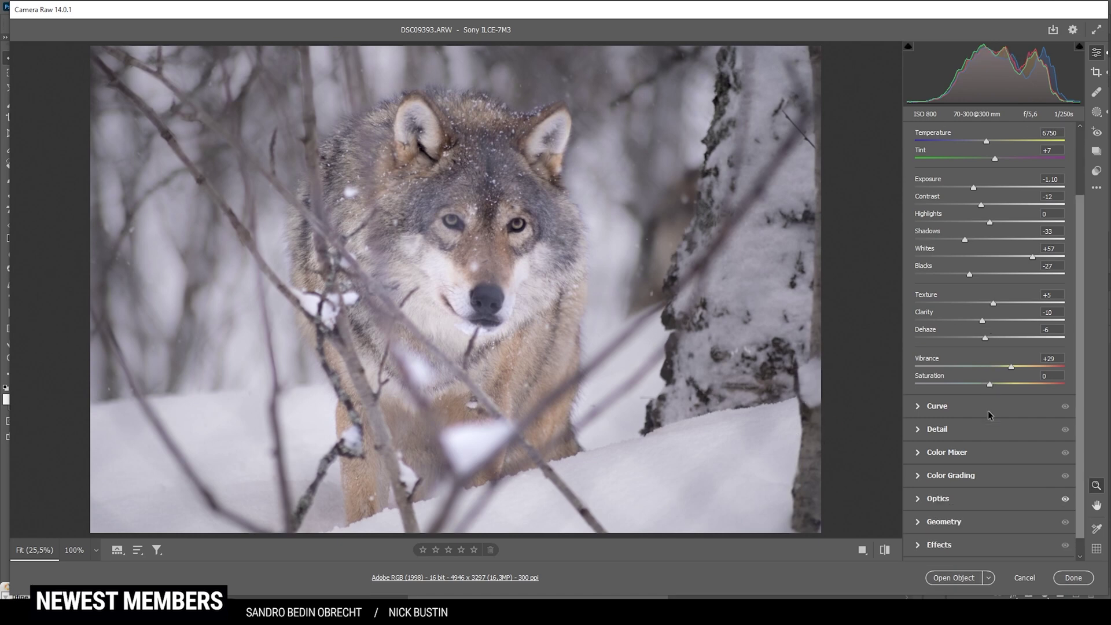
Step: Shift the Yellows and Purples hues leftward in the Color Mixer's HSL hue settings
click(932, 452)
click(926, 286)
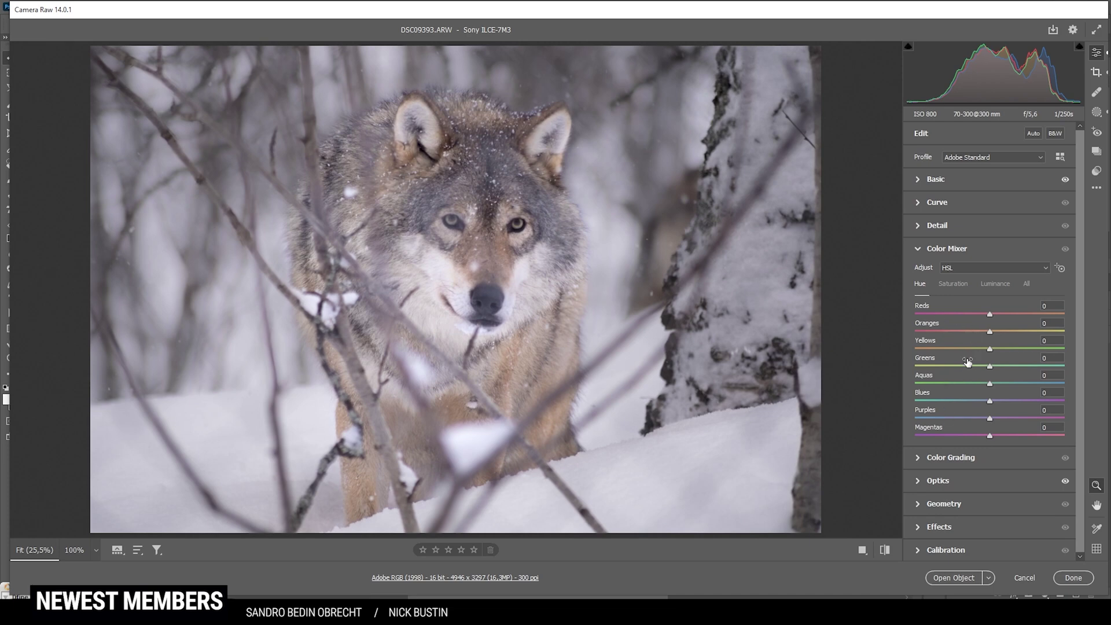
drag(990, 348, 964, 345)
drag(954, 344, 950, 348)
drag(942, 346, 944, 347)
drag(989, 420, 983, 422)
drag(980, 418, 949, 411)
Step: Desaturate Yellows to -12 and Blues to -50, and raise Blues luminance to +57
click(958, 283)
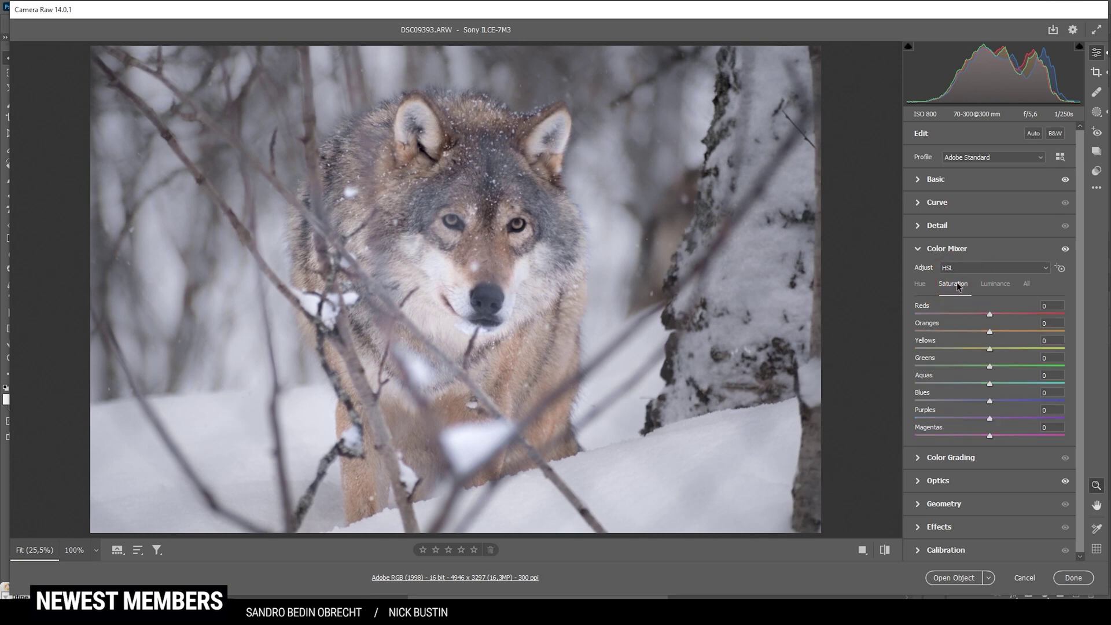
drag(990, 349, 980, 351)
drag(990, 401, 954, 399)
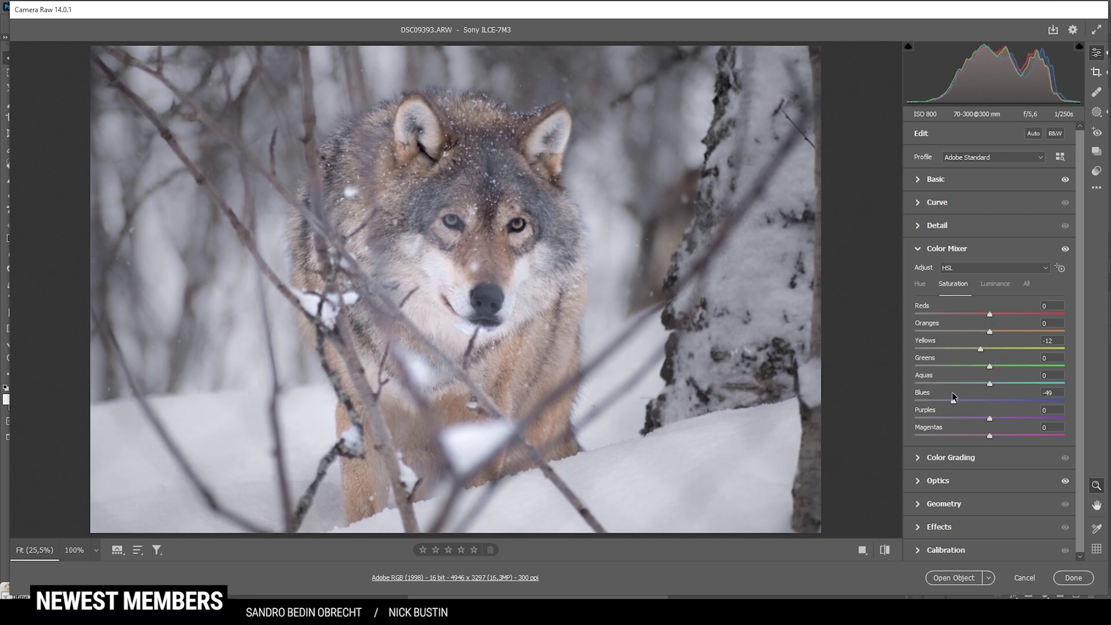
drag(954, 398, 953, 398)
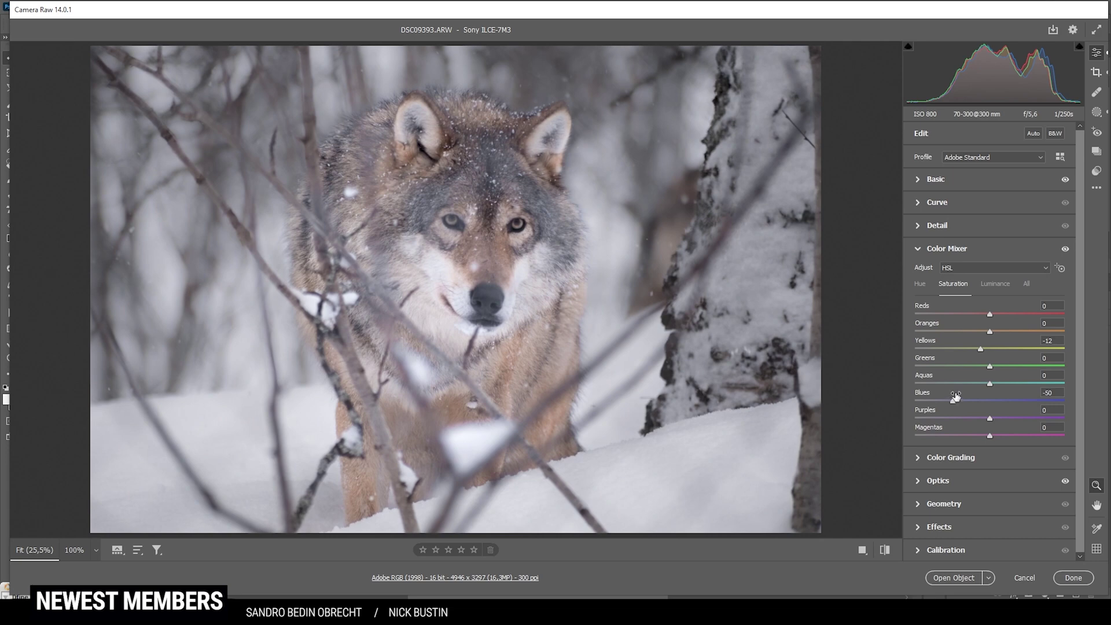
click(989, 282)
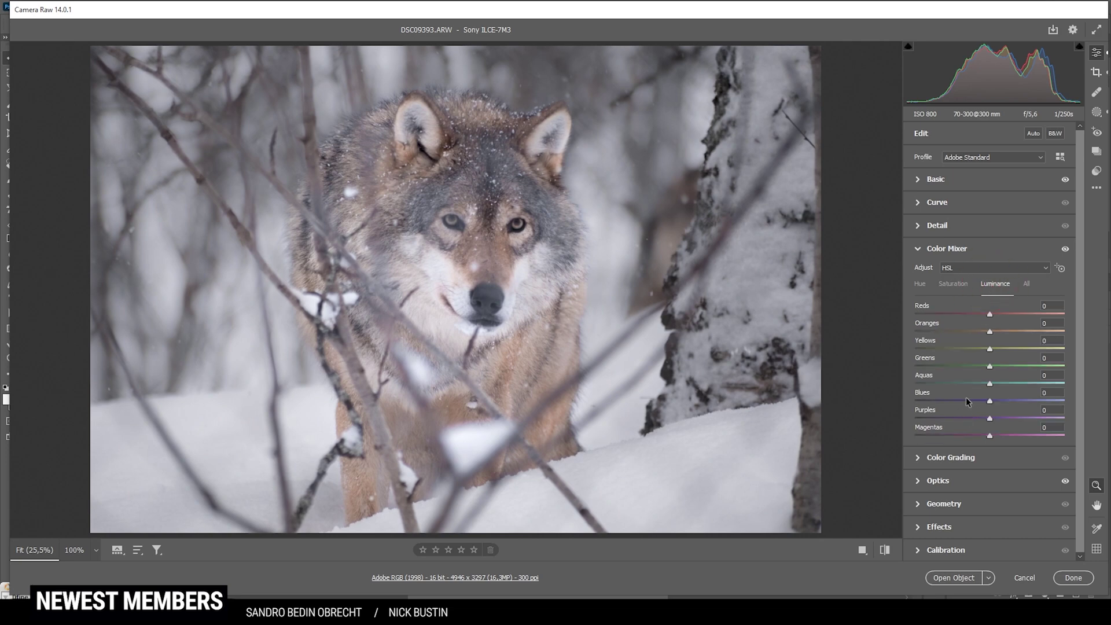
drag(990, 400, 1030, 399)
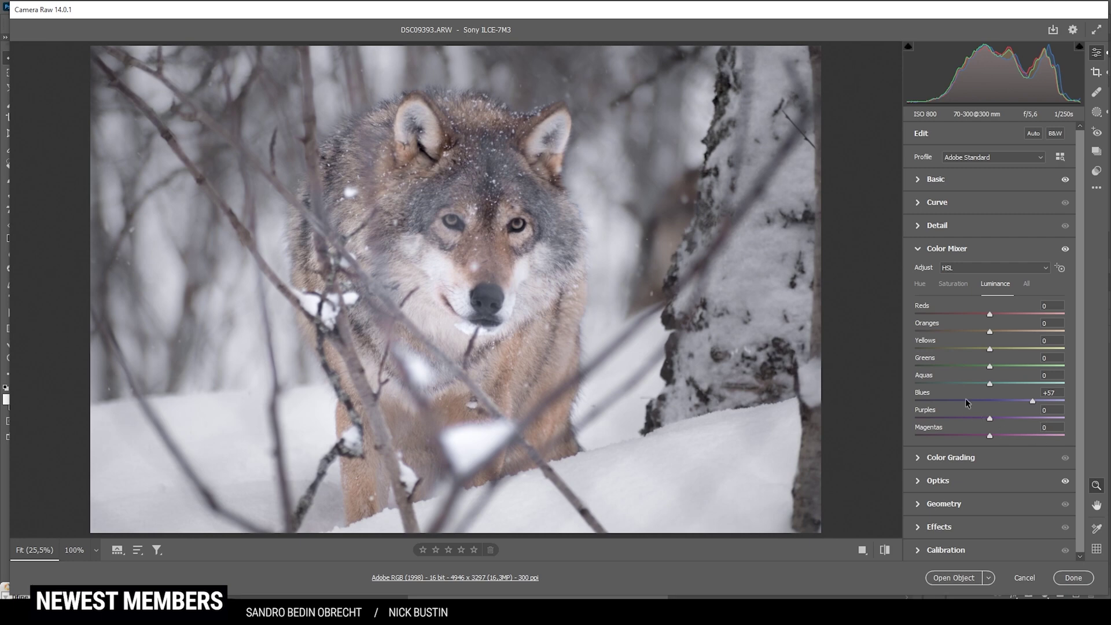
click(921, 250)
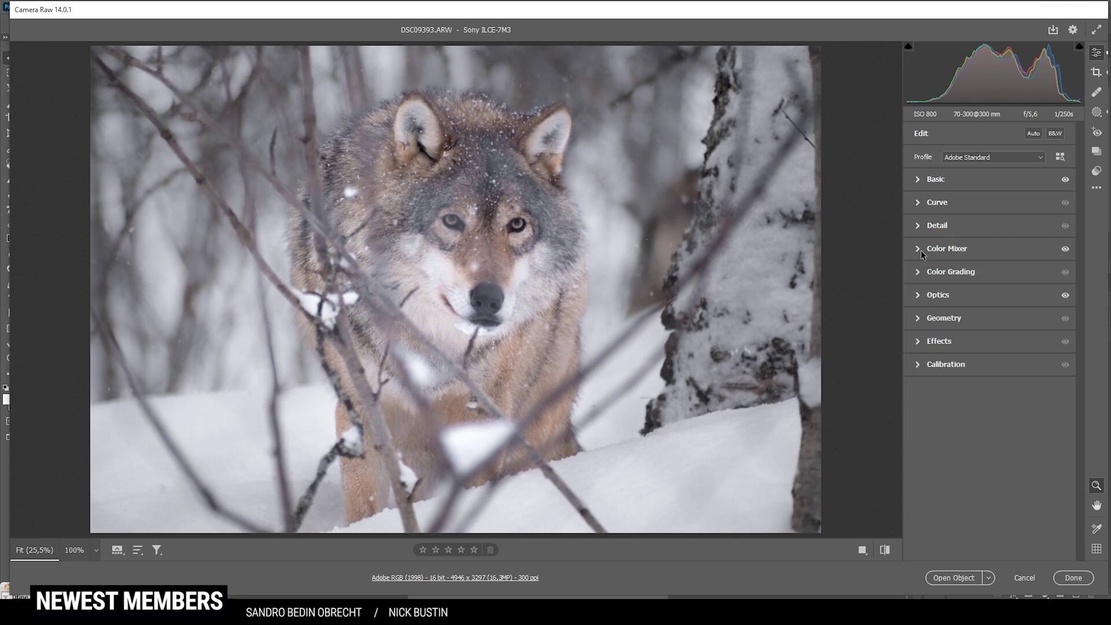
Step: Give the midtones a warm Color Grading tint with Hue 63 and Saturation 16
click(940, 272)
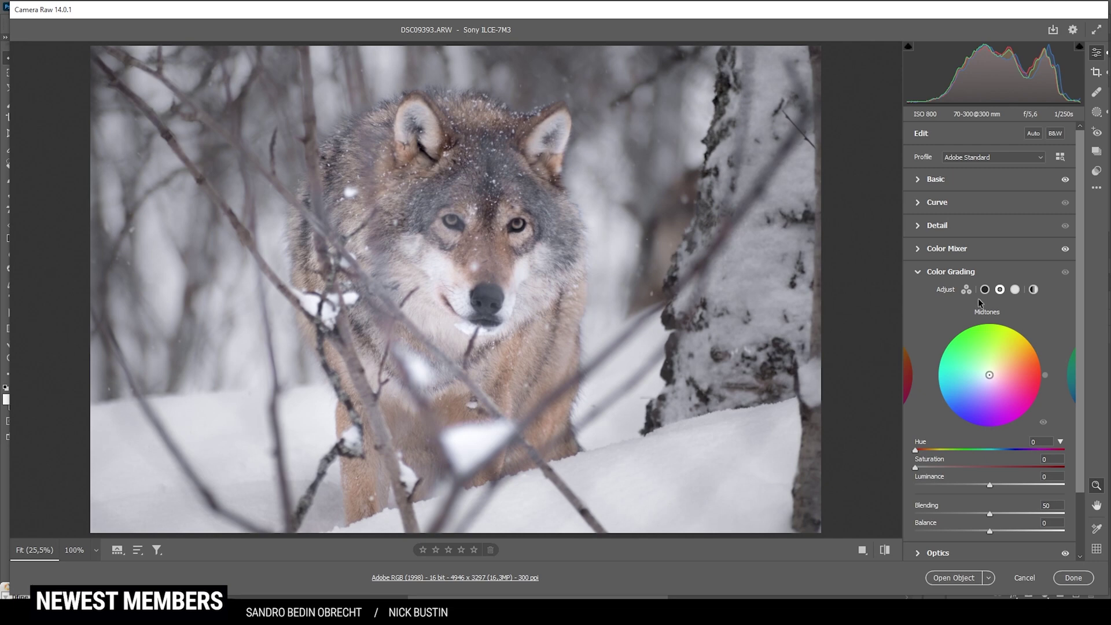
drag(918, 449, 943, 450)
drag(916, 467, 940, 467)
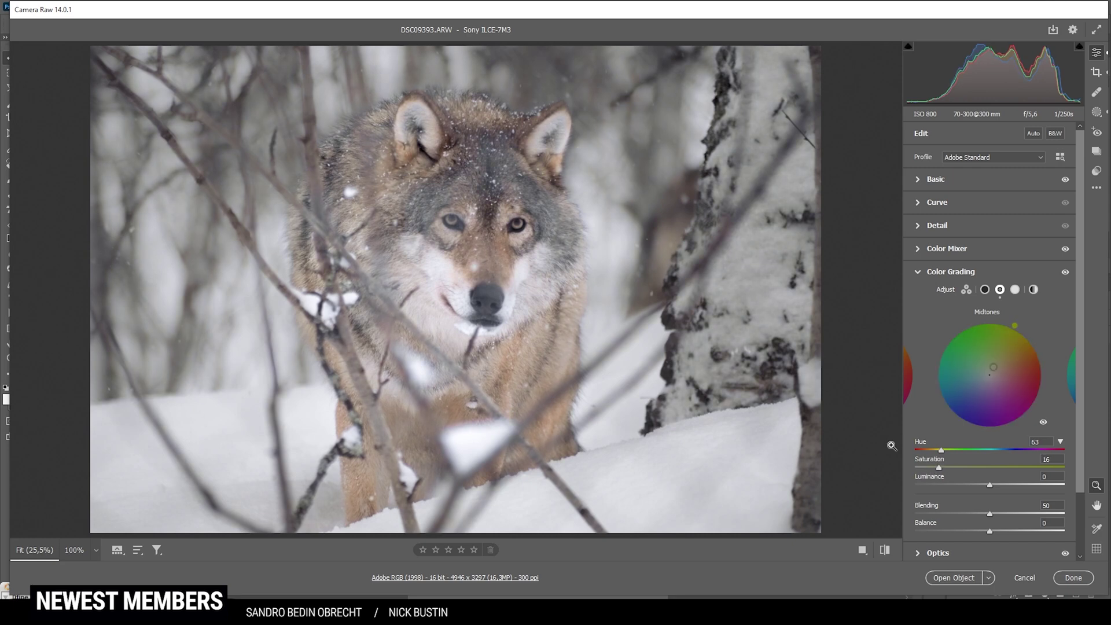
click(946, 273)
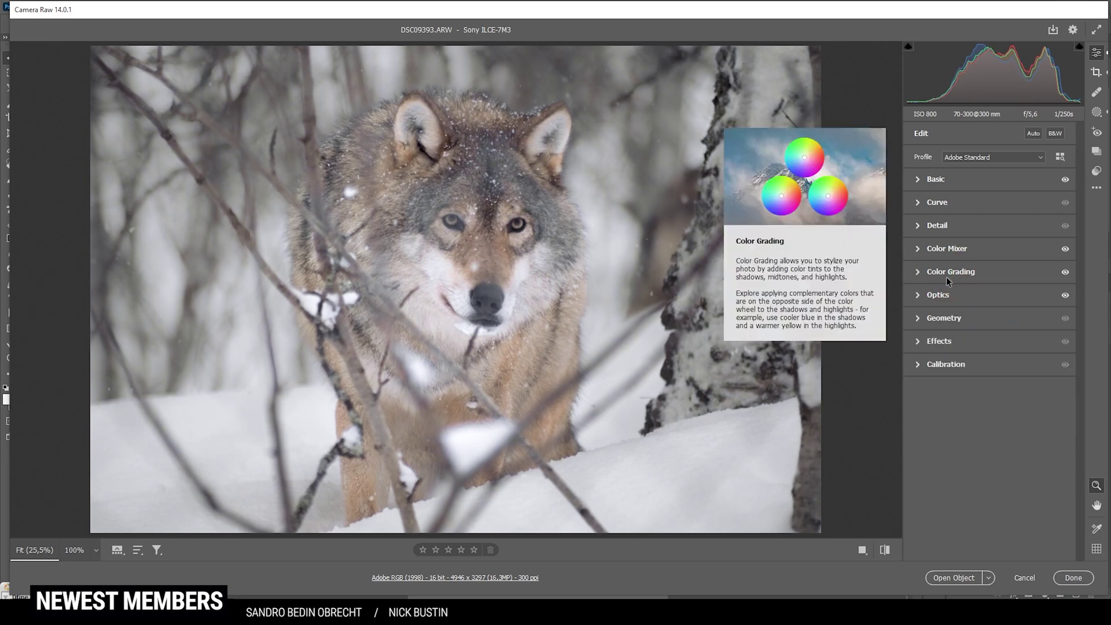
Step: In Calibration, set Blue Primary Hue to -12 and Blue Primary Saturation to +36
click(955, 366)
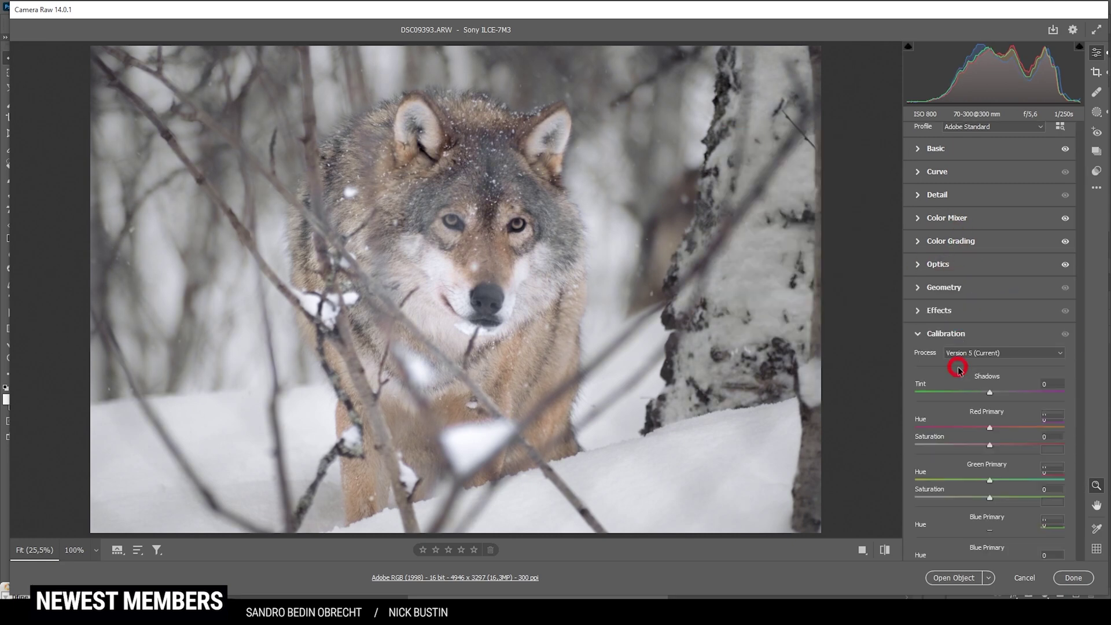
drag(989, 532, 985, 532)
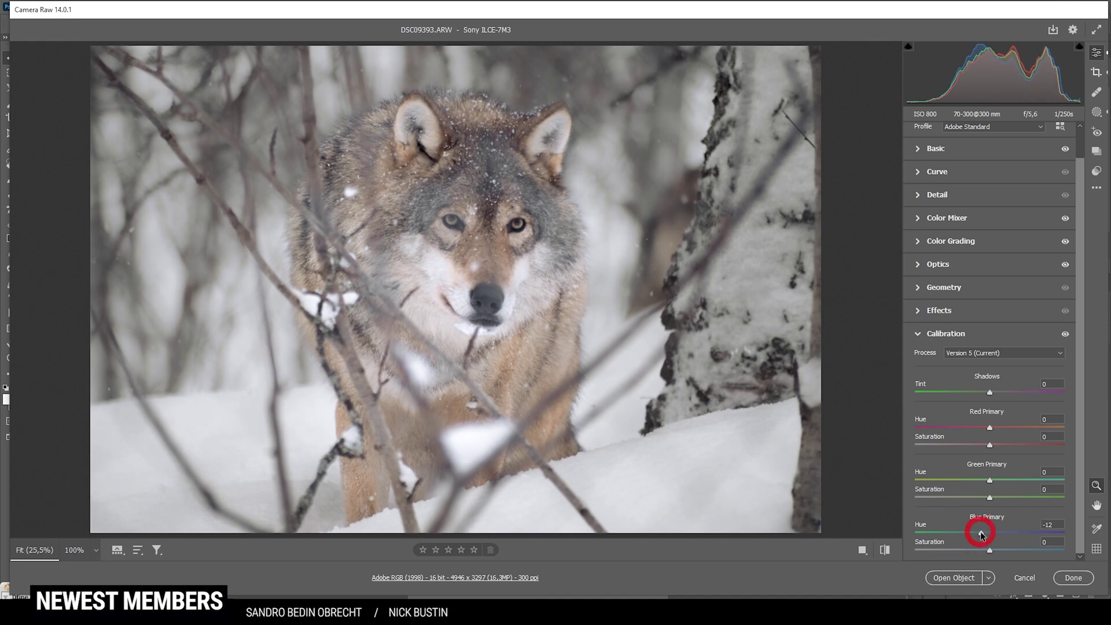
drag(994, 550, 1005, 551)
drag(1017, 553, 1015, 553)
Step: In the Detail panel, sharpen with Amount 76, Radius 0.5, Detail 100 and Masking 63
click(943, 197)
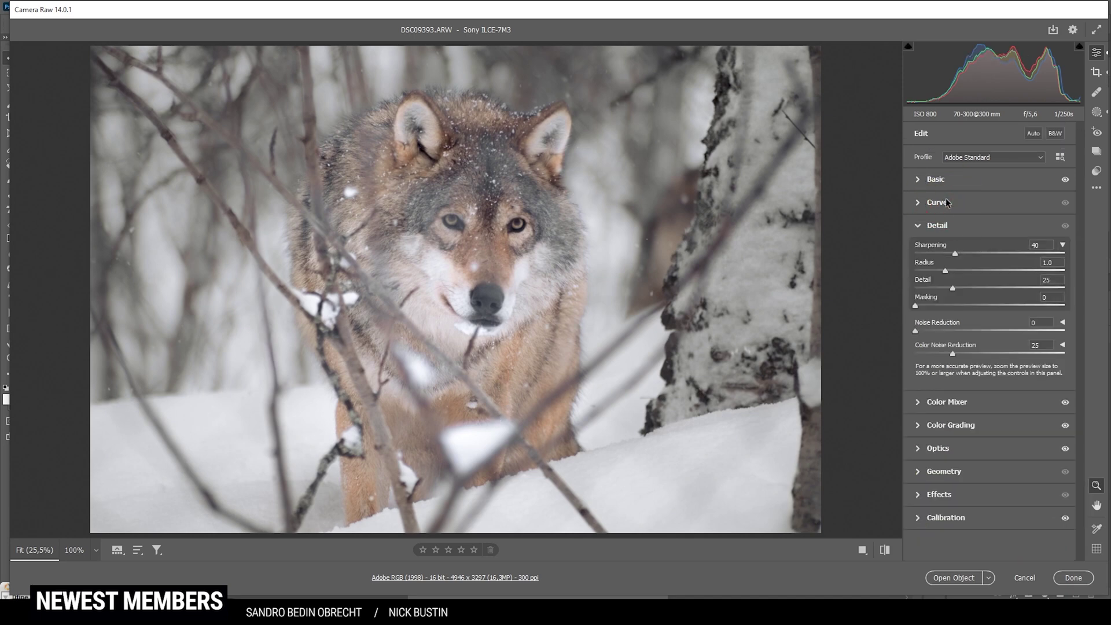
click(962, 252)
drag(953, 287, 1106, 312)
drag(915, 304, 1011, 311)
Step: Open the photo in Photoshop and clone the wolf's right eye onto a new empty layer
click(964, 576)
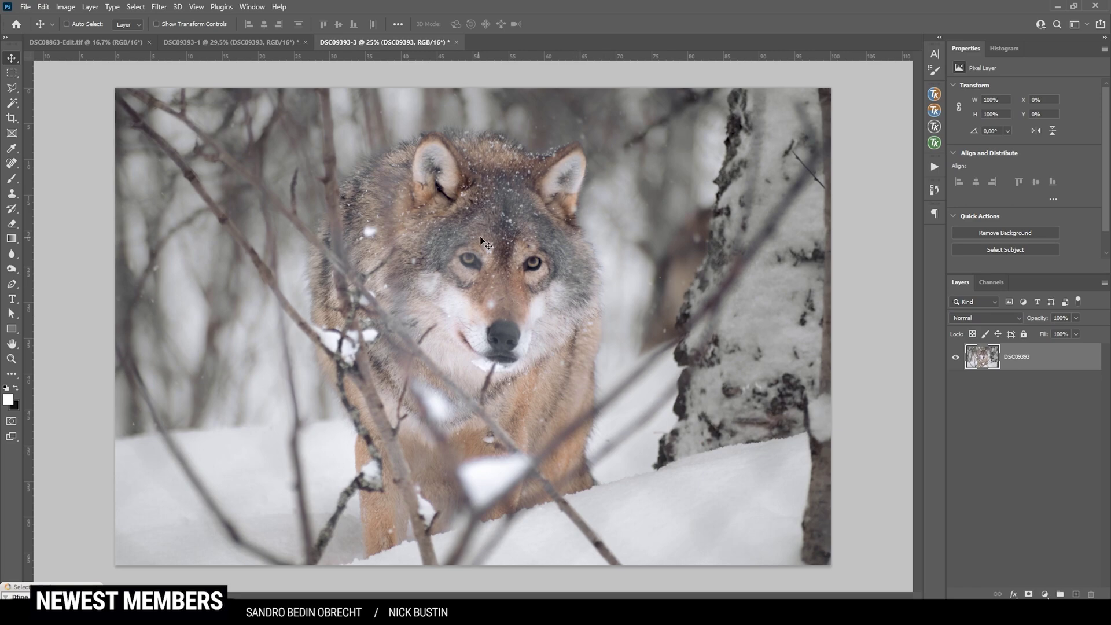
scroll(470, 279, up, 5)
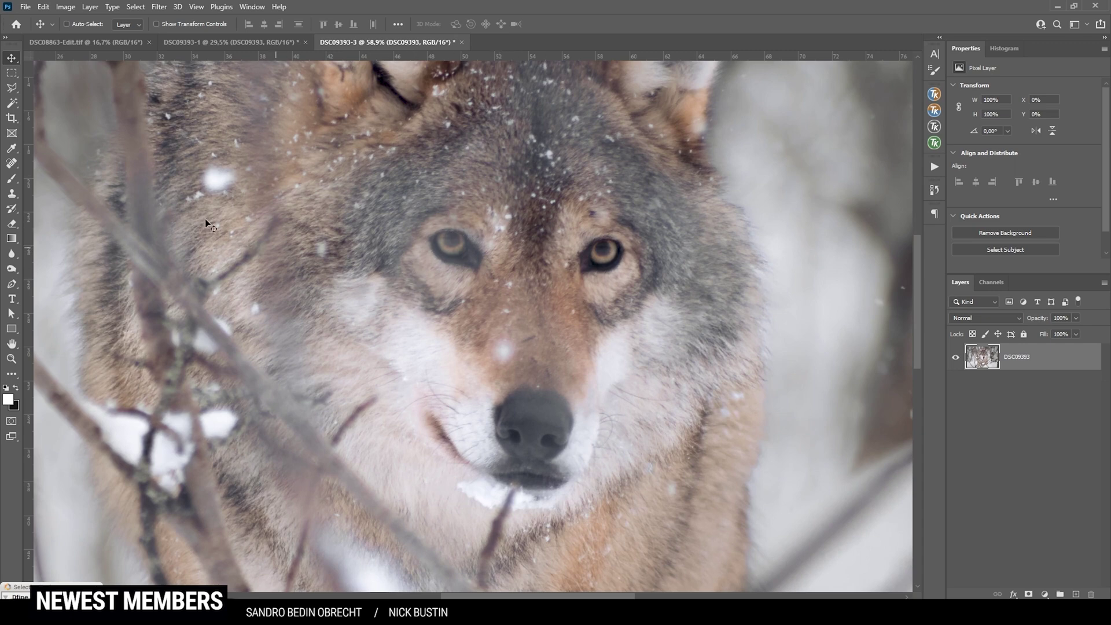
click(18, 196)
alt+click(606, 253)
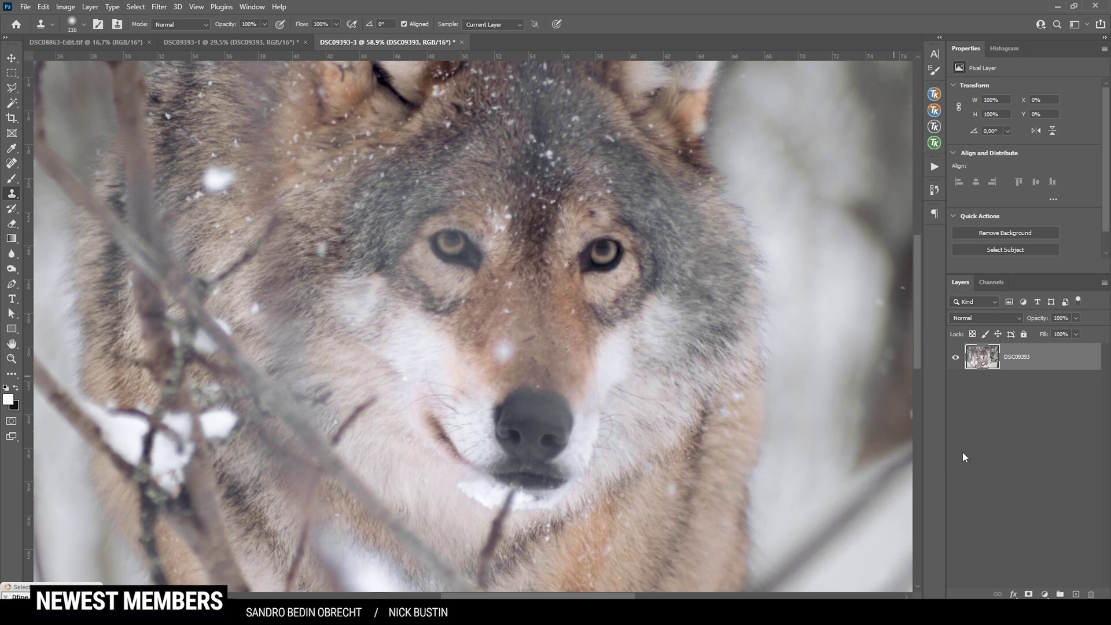
click(1077, 594)
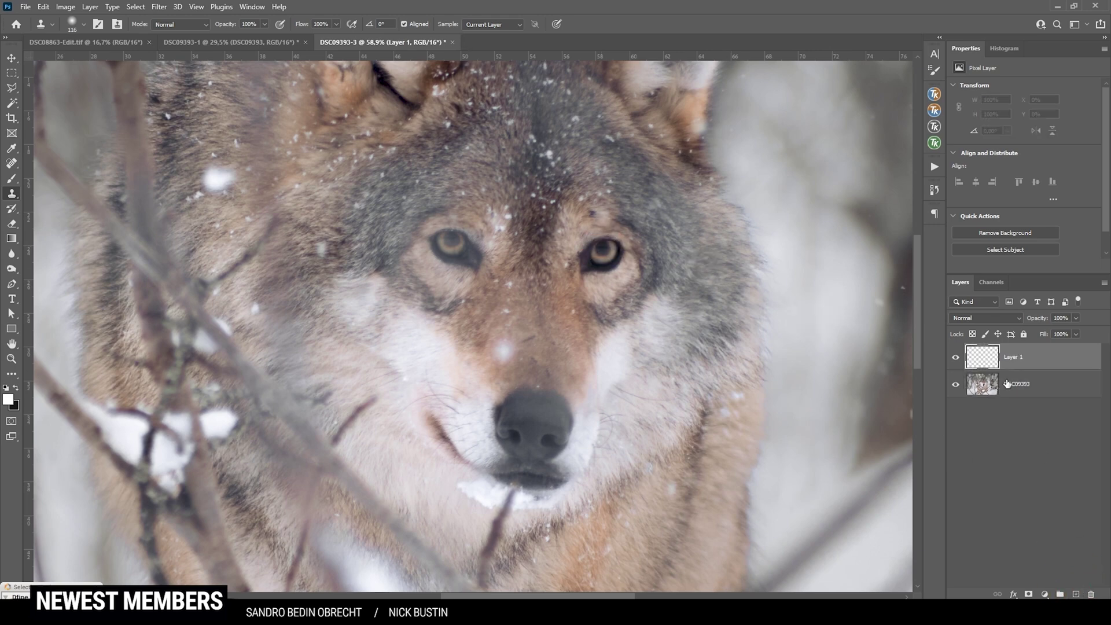
mouse_move(440, 236)
mouse_down()
mouse_move(467, 252)
mouse_move(450, 238)
mouse_move(450, 254)
mouse_move(453, 243)
mouse_move(428, 252)
mouse_move(462, 257)
mouse_move(469, 247)
mouse_move(454, 237)
mouse_move(428, 237)
mouse_move(441, 251)
mouse_move(468, 232)
mouse_move(437, 229)
mouse_move(437, 253)
mouse_up()
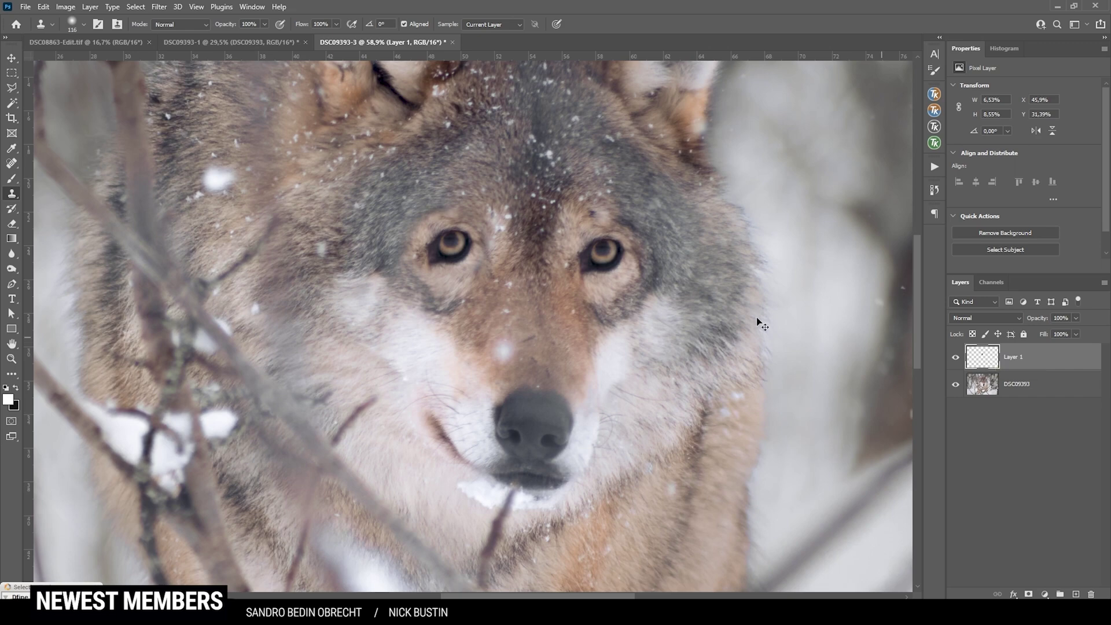
Step: Flip the cloned eye horizontally with Free Transform
key(ctrl+t)
right_click(471, 251)
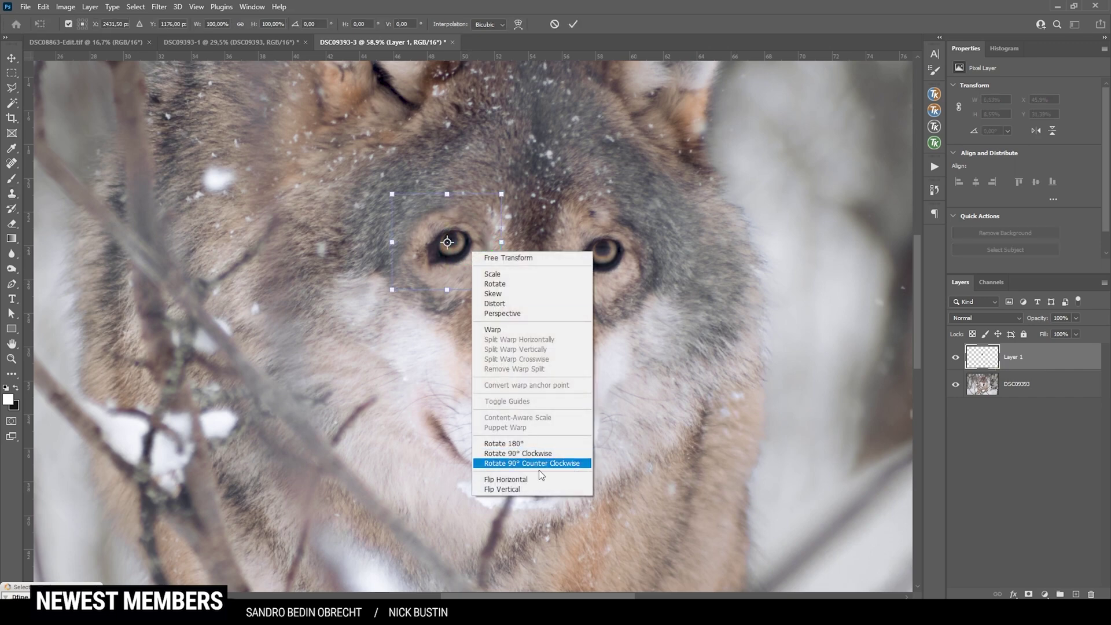
click(505, 479)
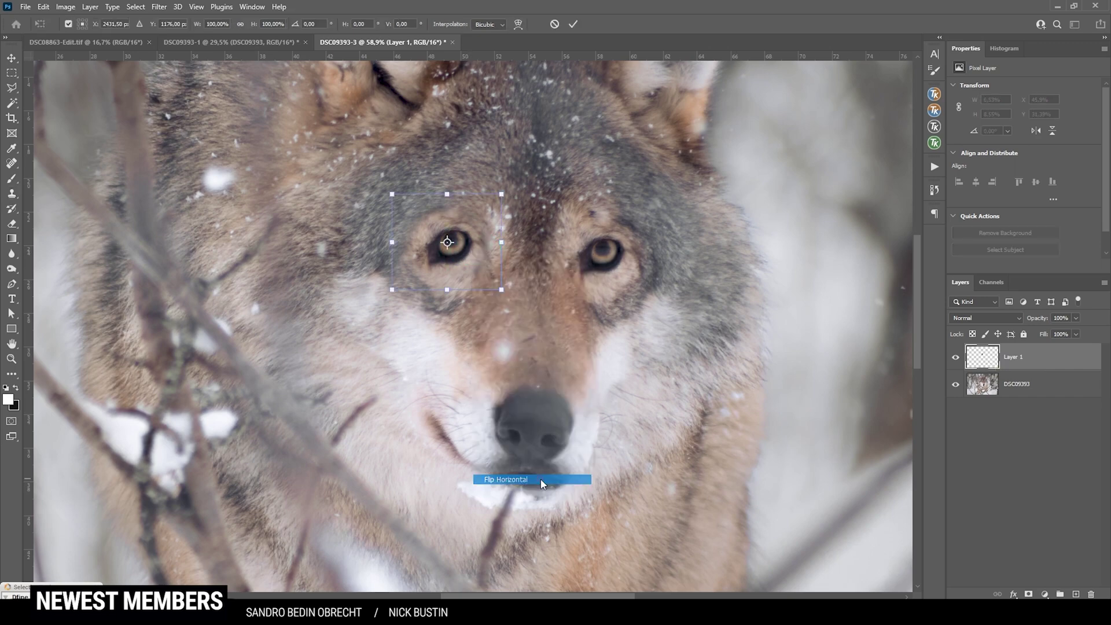
click(573, 24)
key(s)
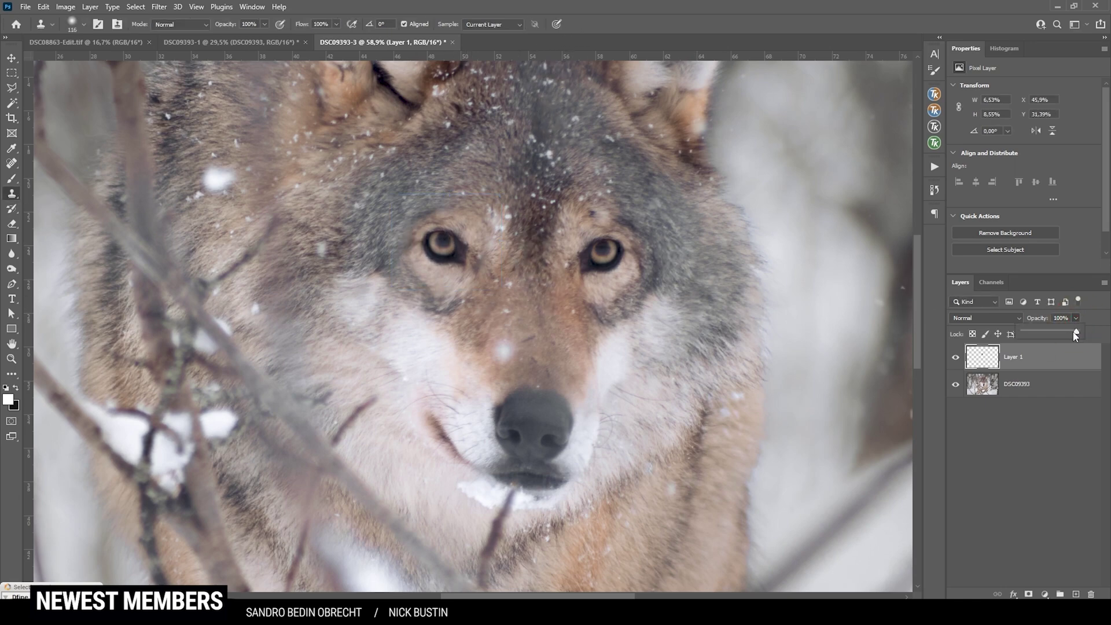
Step: Lower the cloned eye layer's opacity and align it over the wolf's left eye
drag(1074, 336, 1043, 335)
click(1018, 384)
click(1002, 365)
key(v)
scroll(455, 248, up, 5)
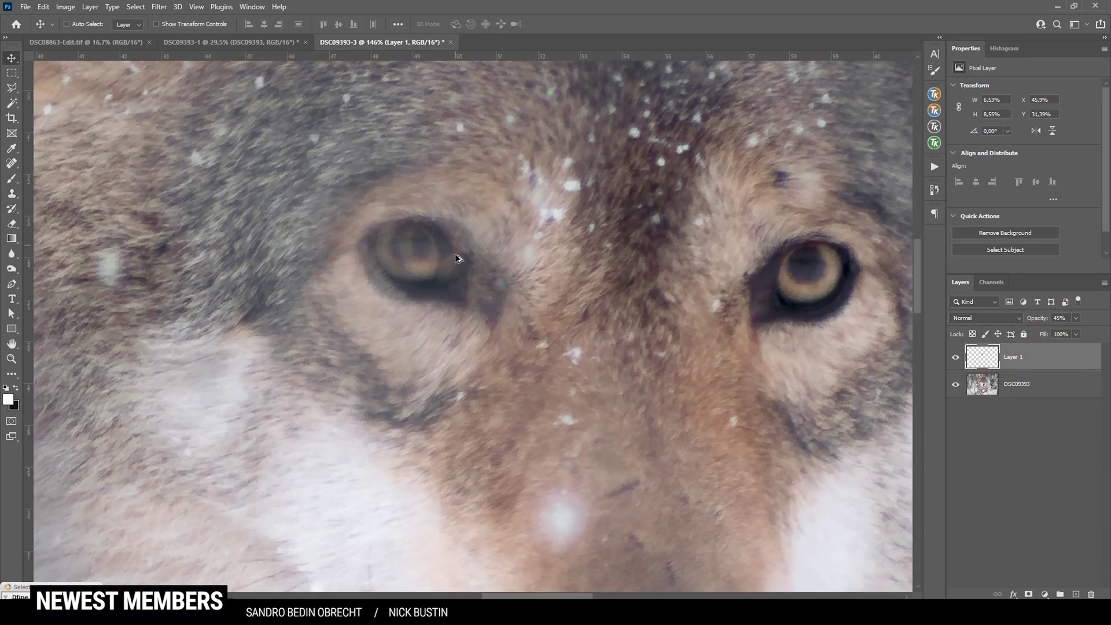
drag(456, 252, 483, 249)
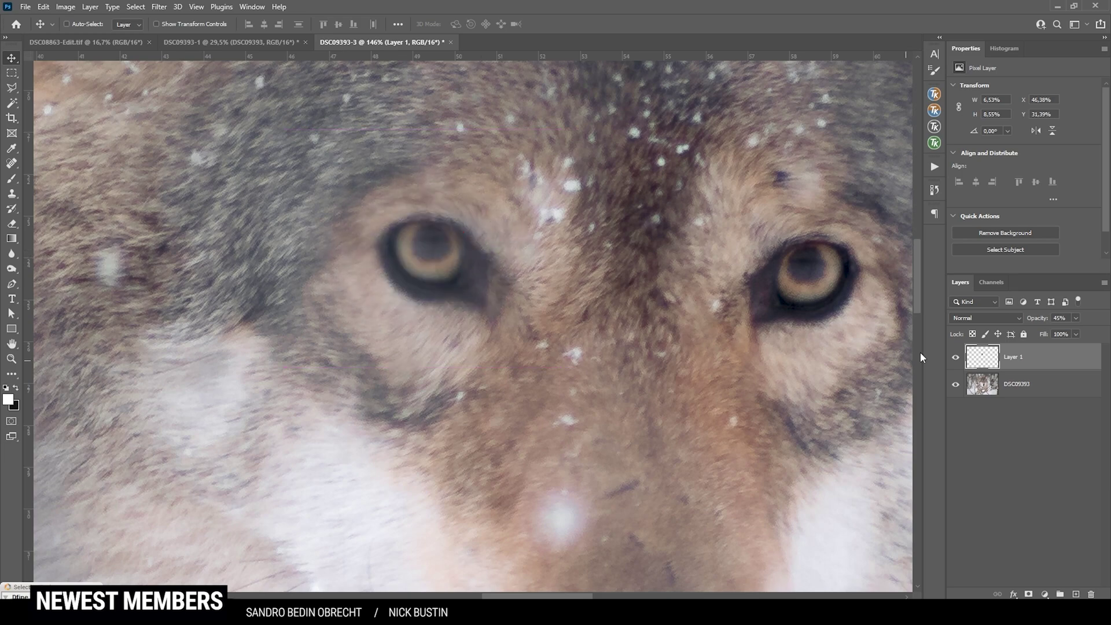
Step: Restore the eye layer to 100% opacity, compare before/after, and select it with the photo layer
click(1077, 318)
drag(1076, 330, 1102, 331)
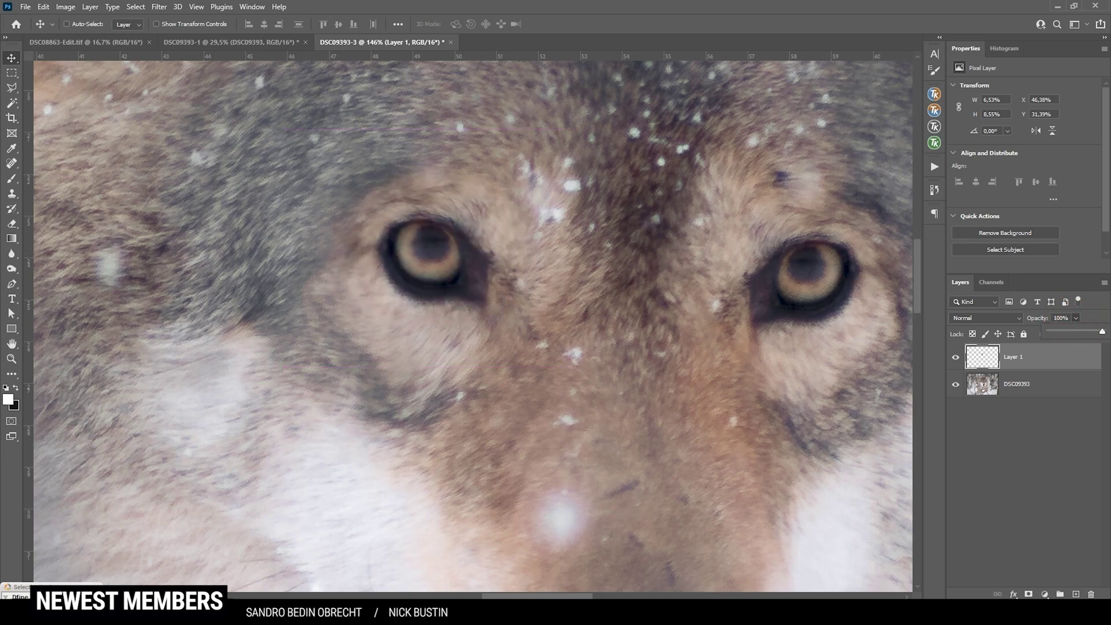
scroll(573, 315, down, 5)
scroll(558, 319, down, 3)
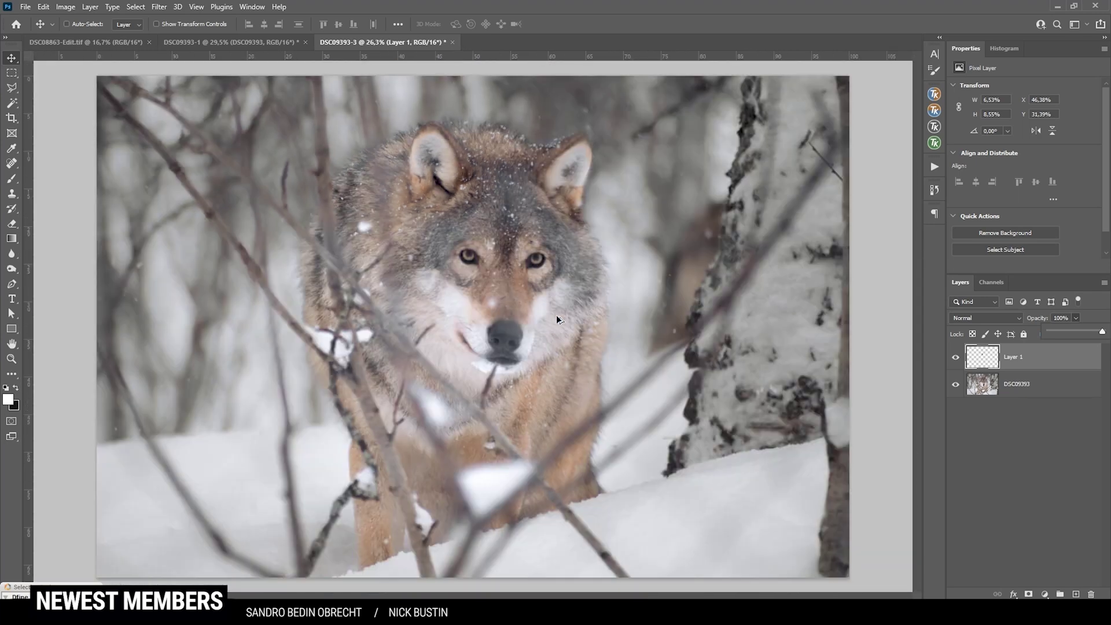
click(954, 357)
click(954, 358)
click(954, 357)
click(954, 358)
click(953, 357)
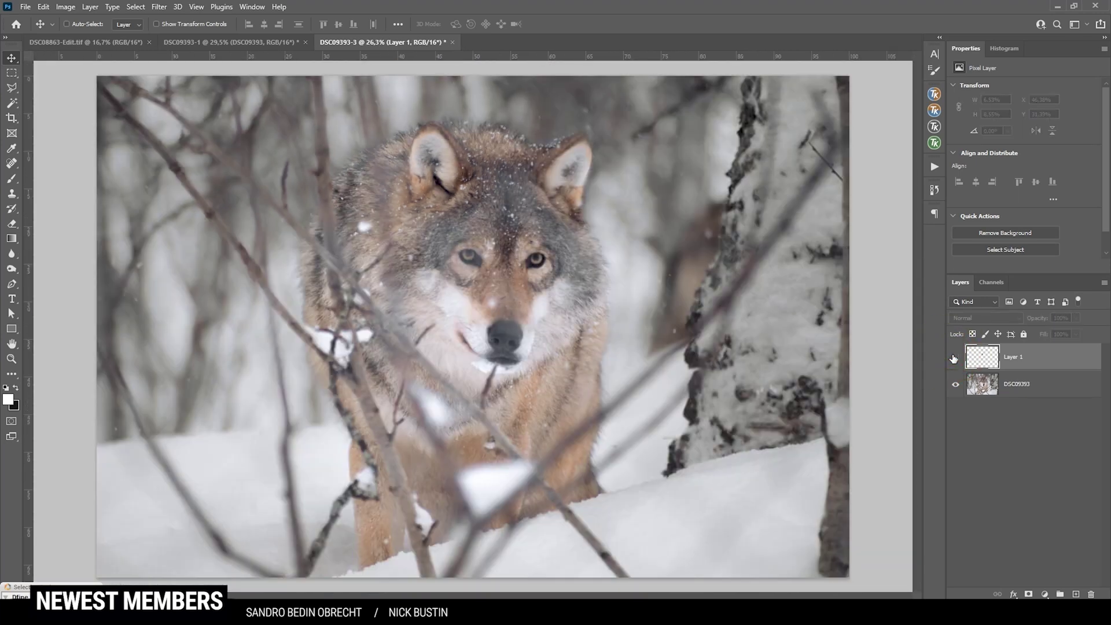
click(954, 357)
scroll(1091, 387, down, 1)
shift+click(1006, 385)
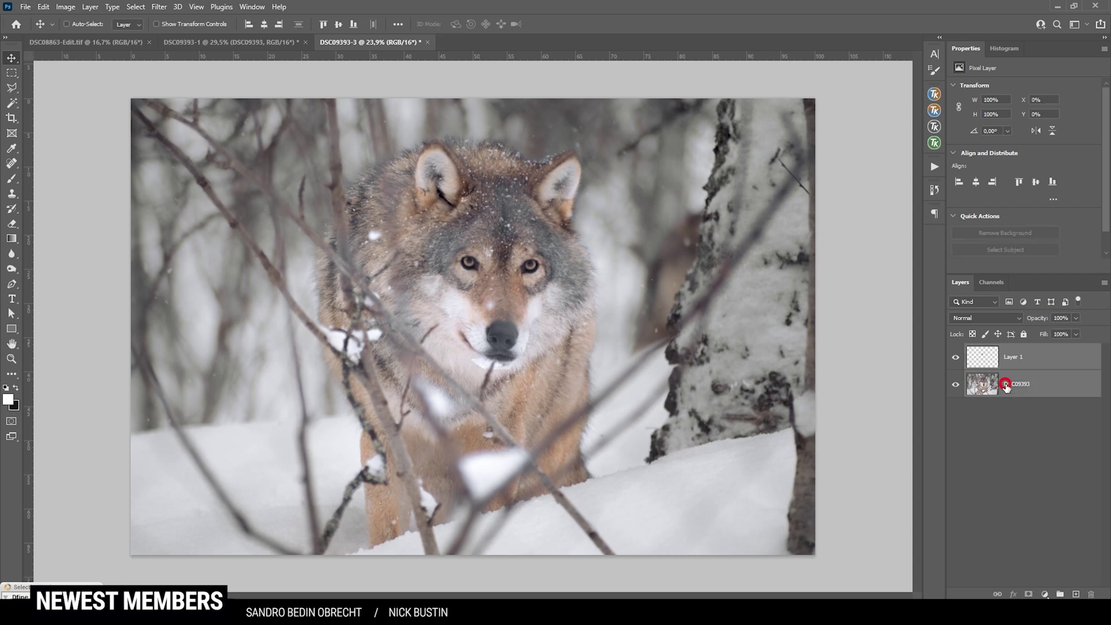
Step: Merge the photo and cloned eye into Layer 1, then spot-heal the twig crossing the tree trunk
key(ctrl+e)
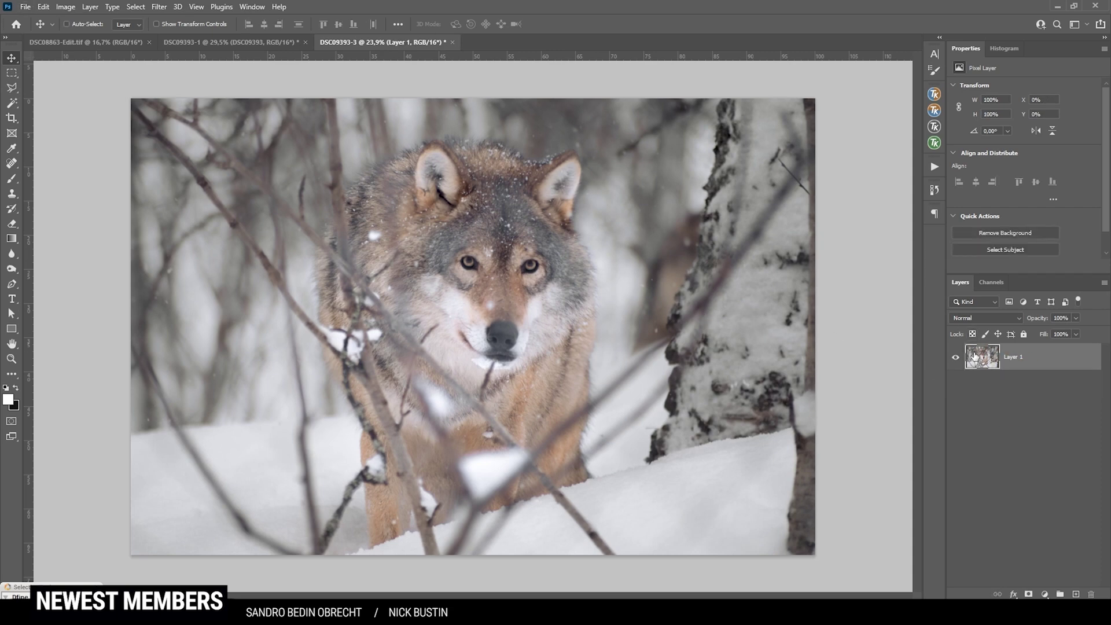
click(11, 163)
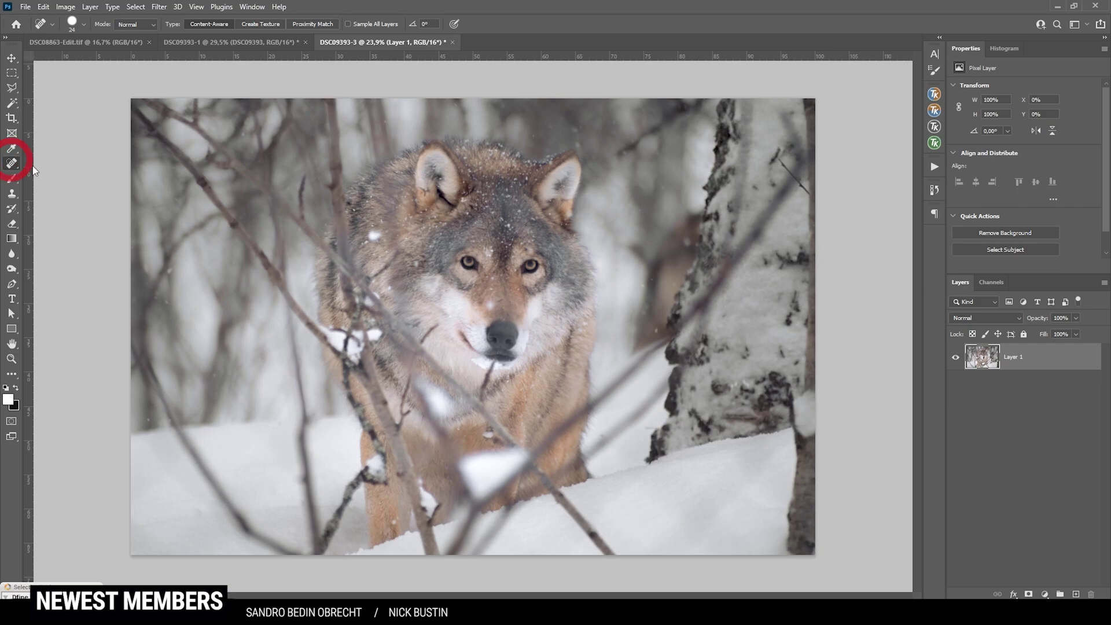
scroll(803, 141, up, 5)
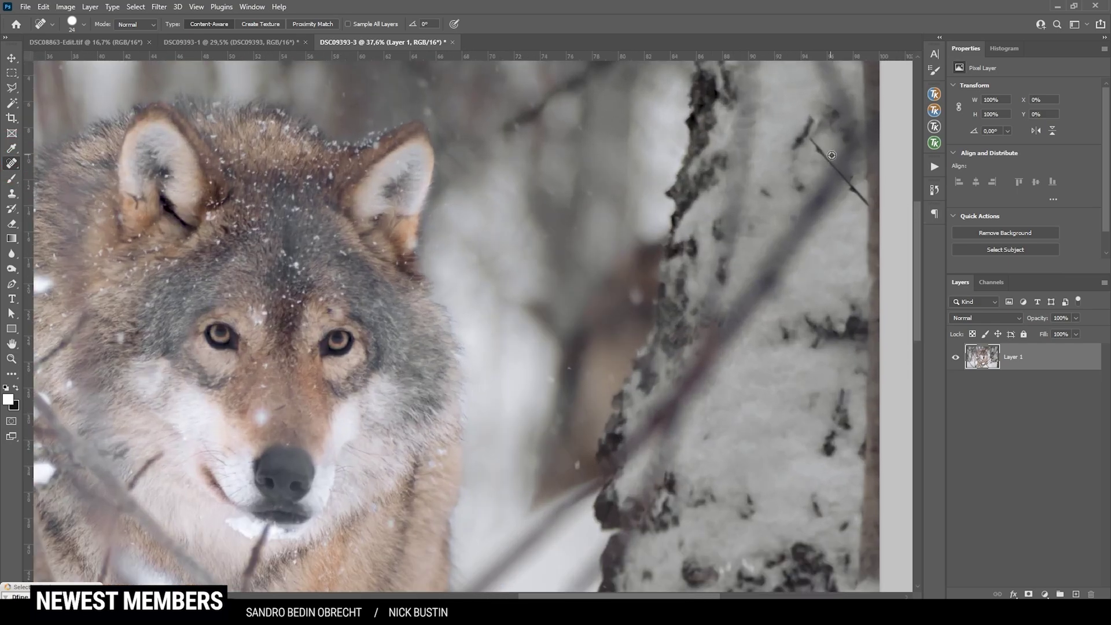
scroll(463, 289, down, 5)
scroll(409, 347, up, 4)
scroll(410, 347, right, 5)
drag(708, 273, 496, 472)
scroll(620, 422, down, 5)
Step: Clone Stamp the snow near the wolf's legs and show the Histogram panel
key(s)
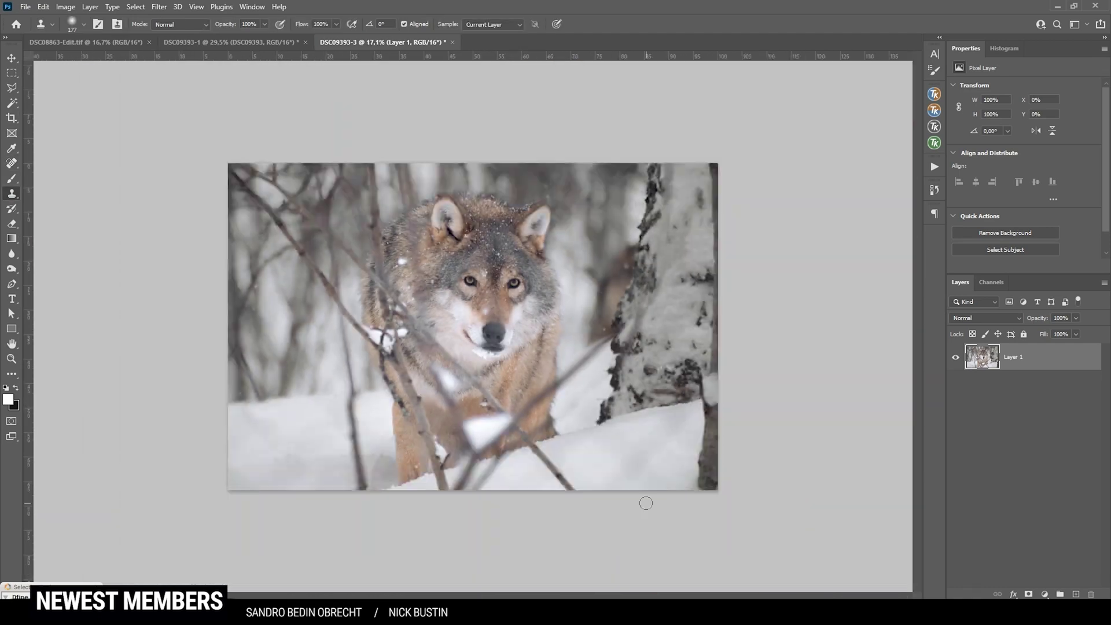
scroll(627, 372, up, 8)
scroll(749, 396, down, 8)
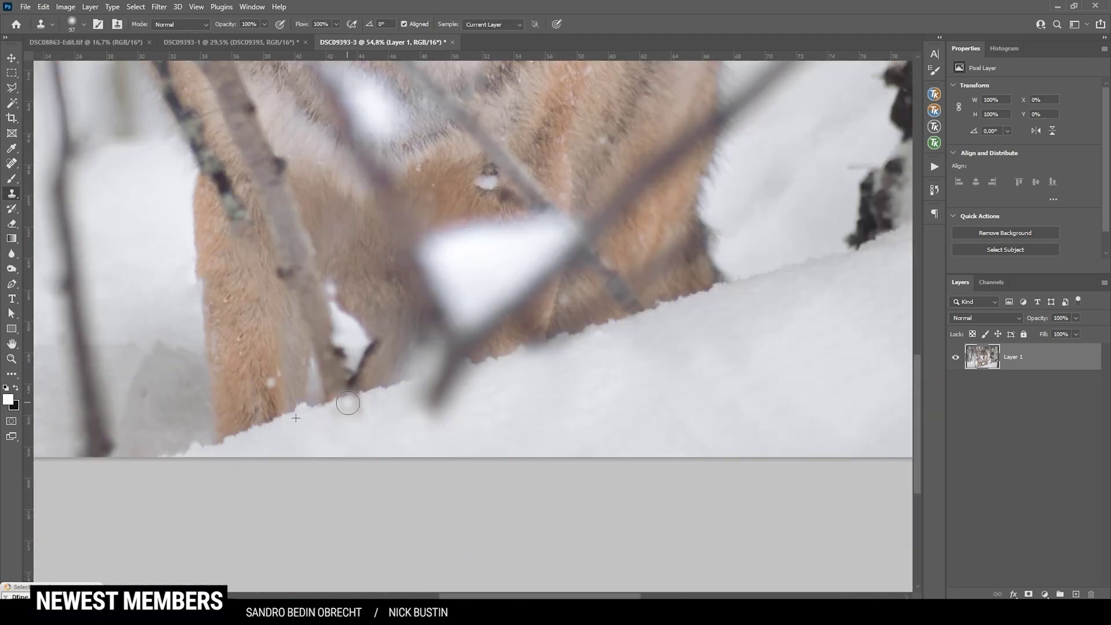
scroll(579, 457, up, 2)
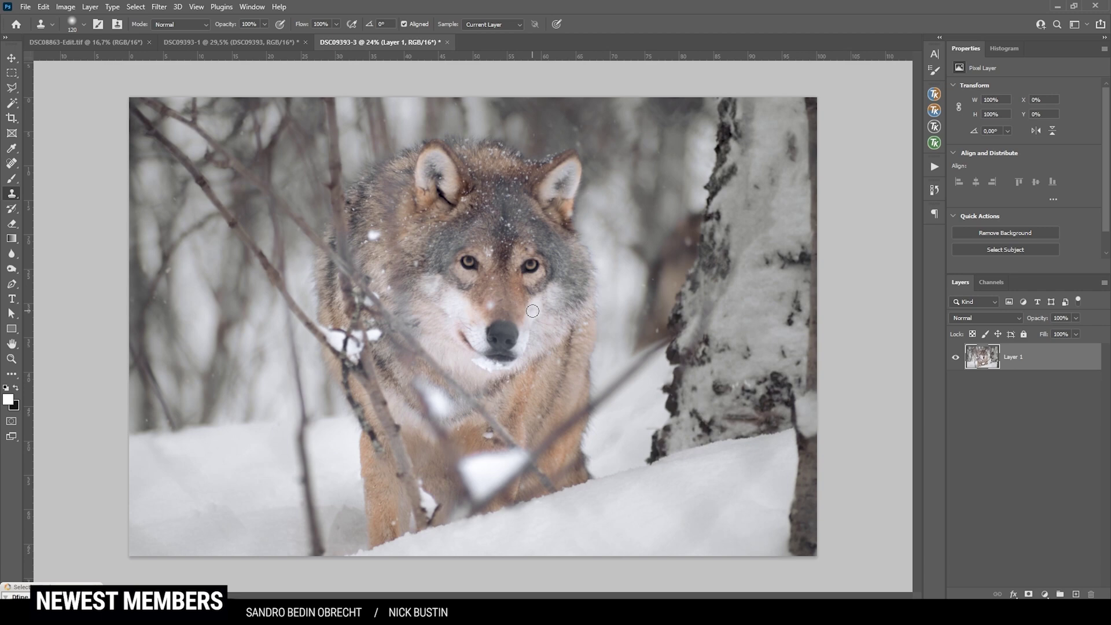
click(991, 52)
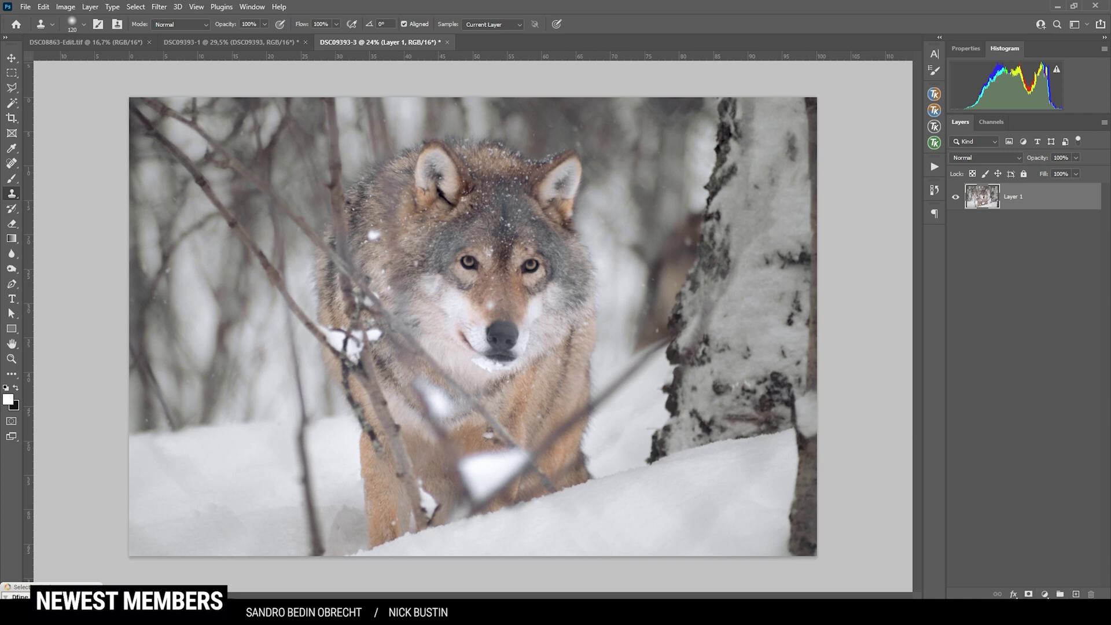
Step: Add a new Layer 2 in Overlay blend mode and size the brush to about 549 over the face
click(1075, 595)
click(985, 157)
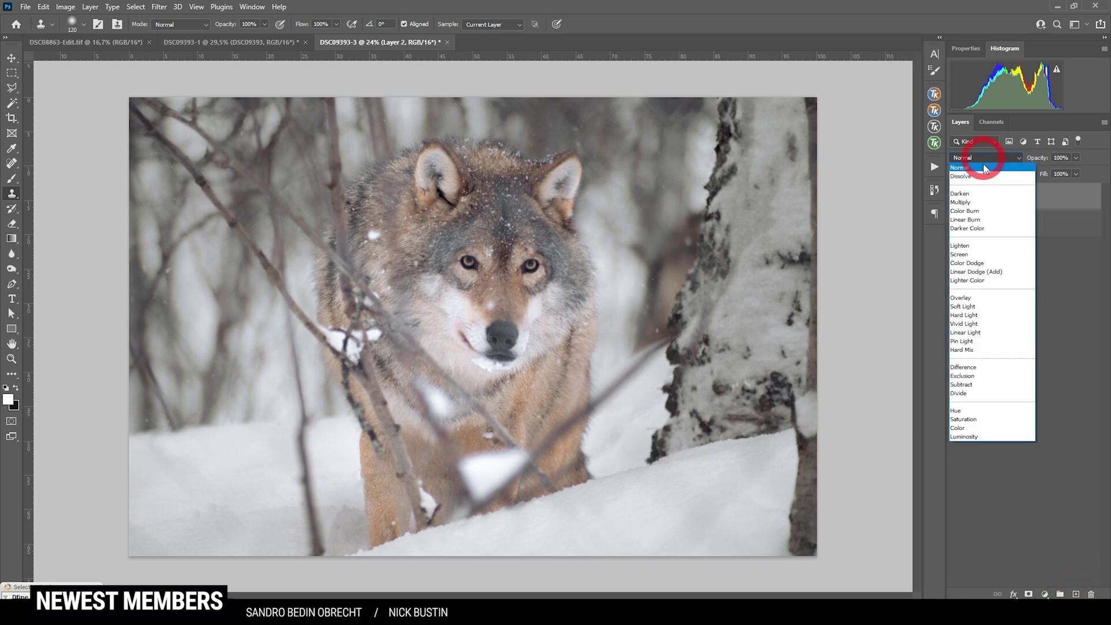
click(986, 300)
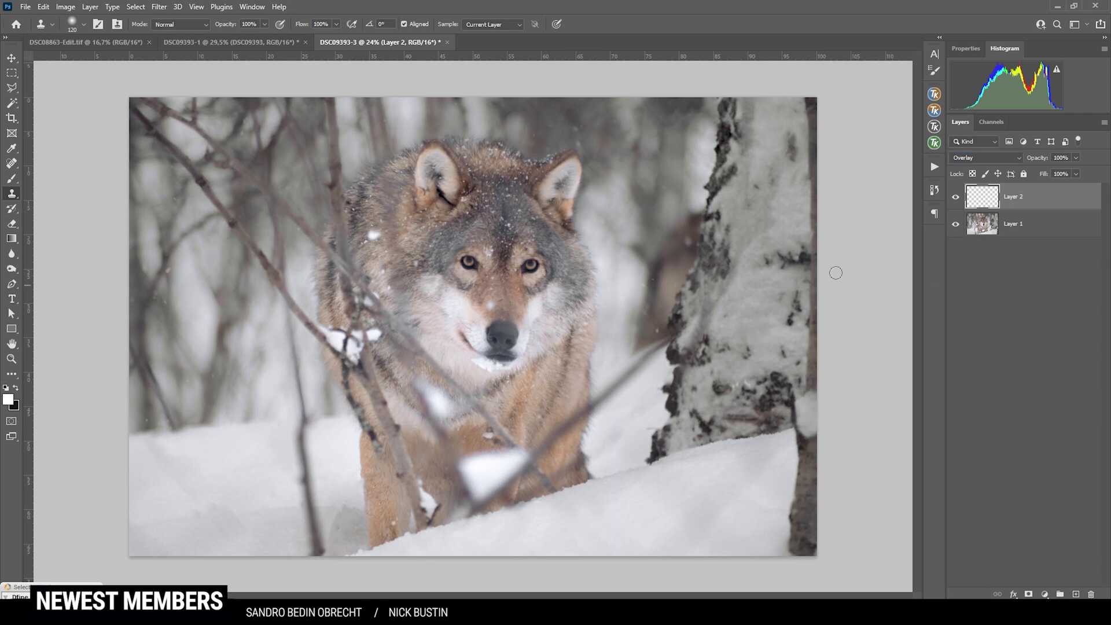
key(b)
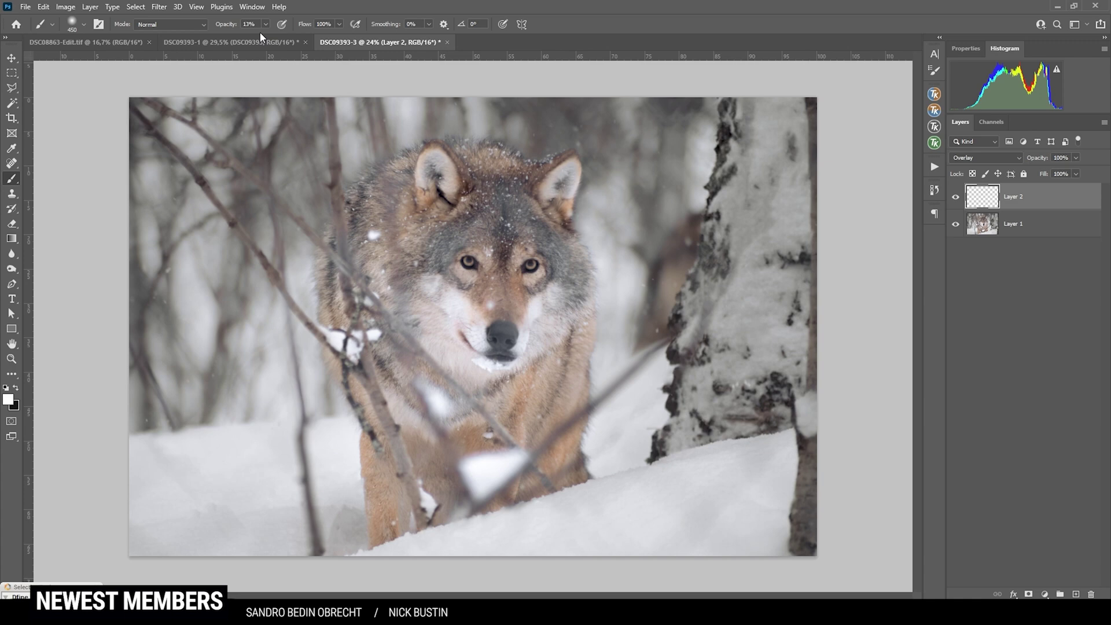
alt+right_click(492, 272)
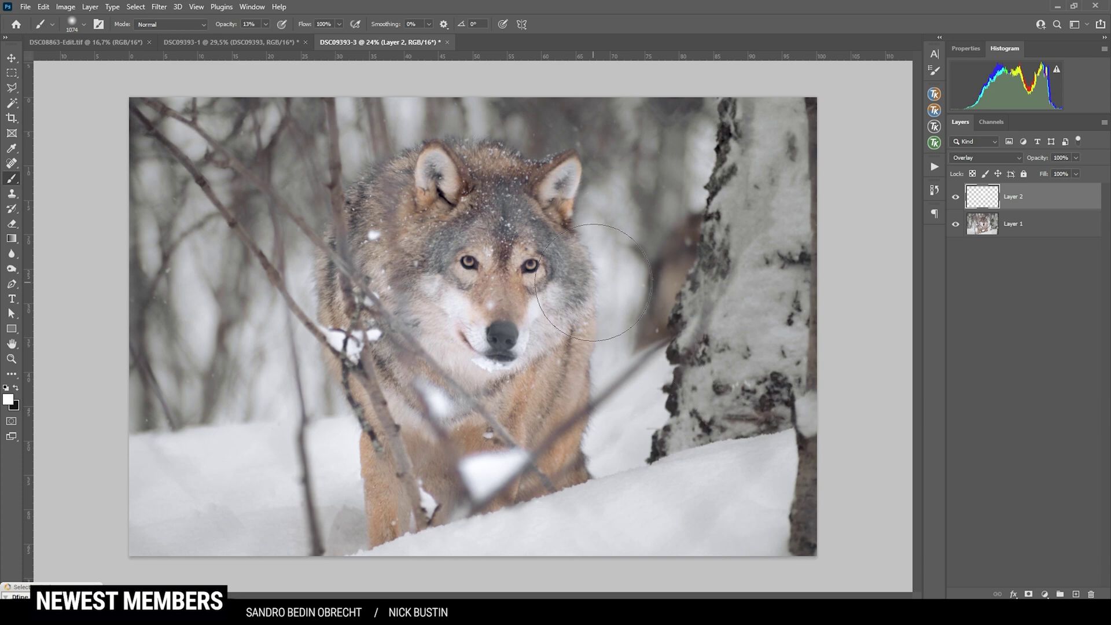
alt+right_click(498, 255)
Step: Reduce Layer 2's opacity, compare it on and off, refine the brush at the eye, and select Layer 1 too
click(1077, 158)
drag(1079, 172, 1046, 173)
click(957, 198)
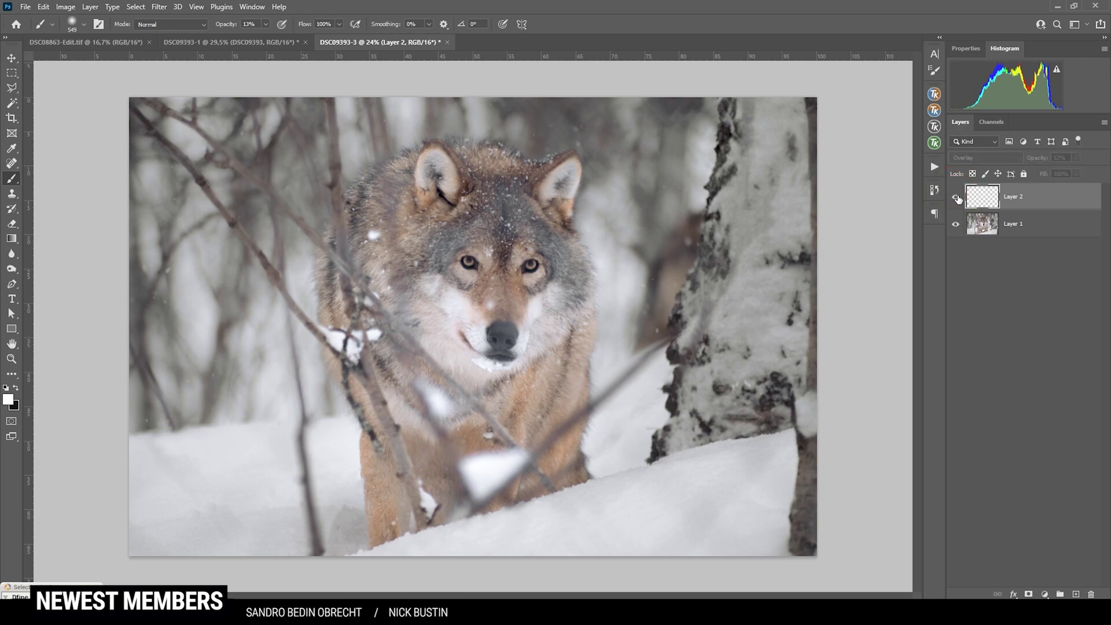
click(956, 198)
scroll(531, 264, up, 5)
alt+right_click(521, 280)
alt+right_click(520, 280)
scroll(521, 275, down, 5)
scroll(561, 308, up, 1)
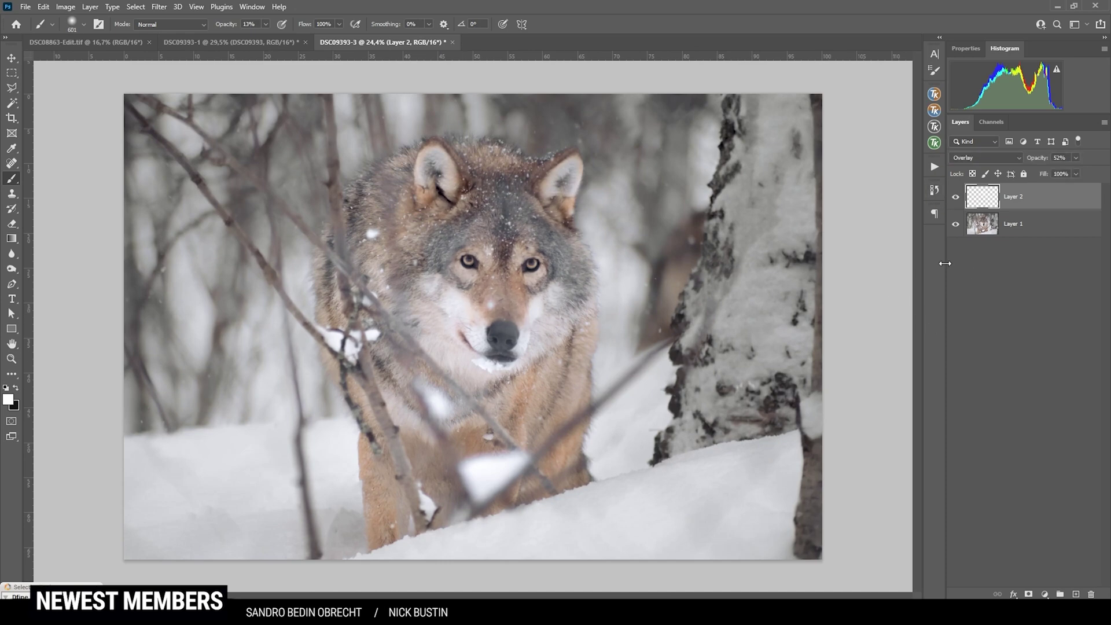
shift+click(1038, 224)
Step: Merge Layer 1 and Layer 2, then launch Color Efex Pro 4 from the Nik Collection filters
key(ctrl+e)
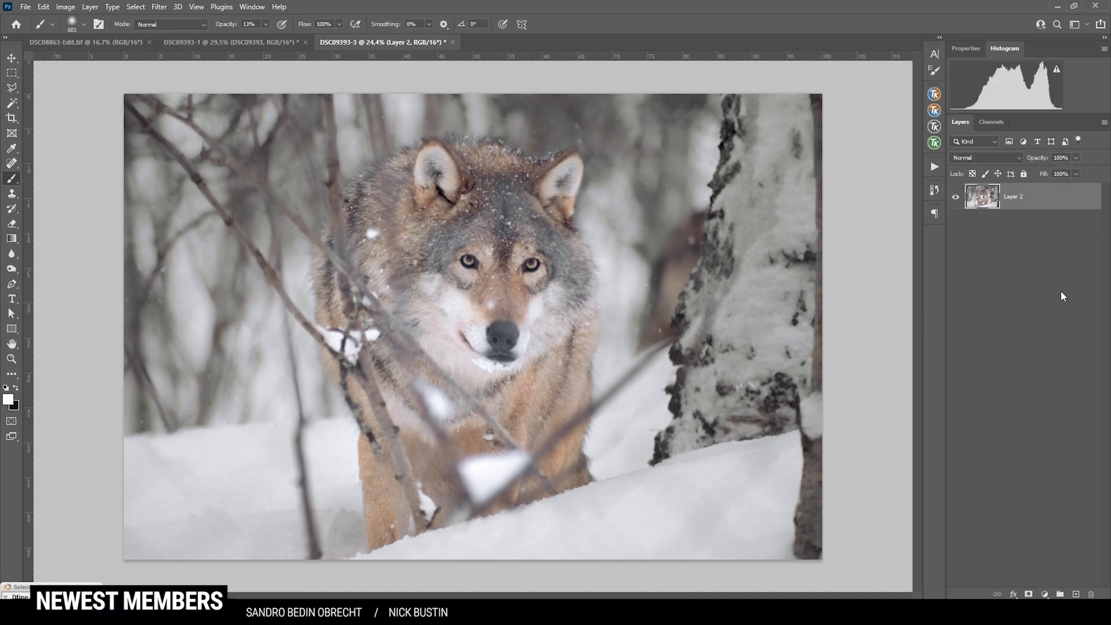
click(159, 7)
mouse_move(196, 272)
click(339, 281)
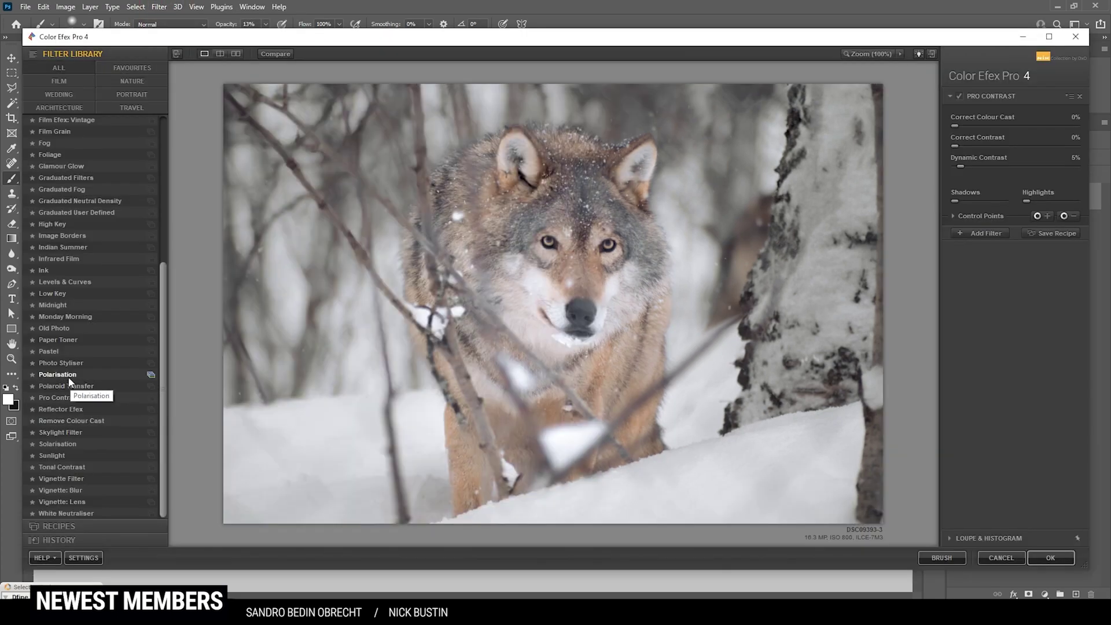
Step: Try the Polarisation filter, then switch to Pro Contrast and apply it as a new layer
click(68, 375)
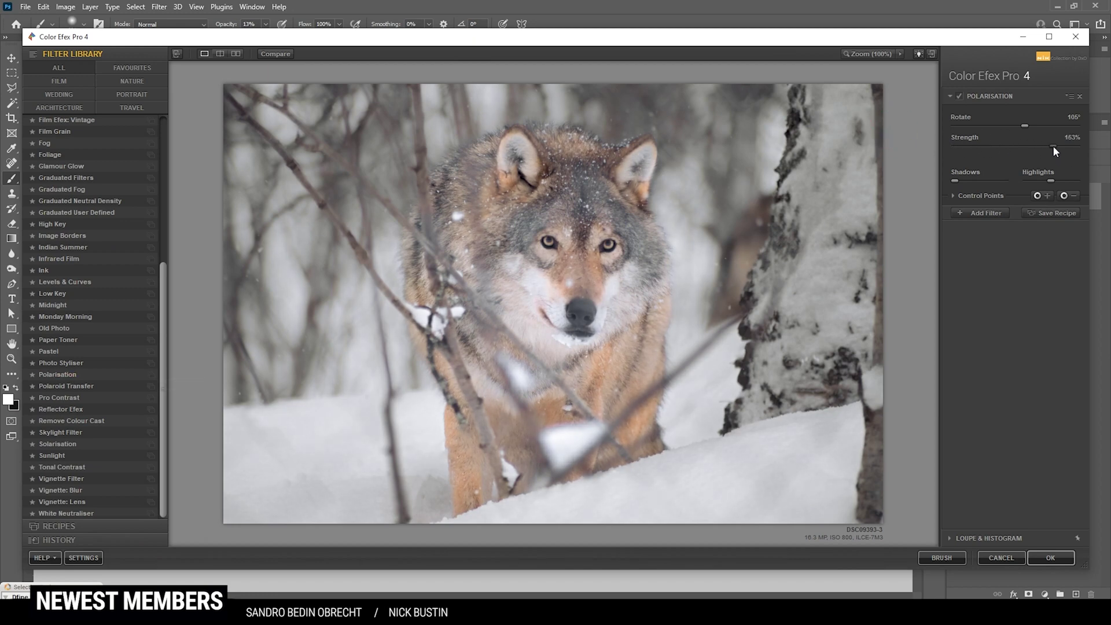
drag(957, 149, 897, 141)
drag(1048, 152, 886, 151)
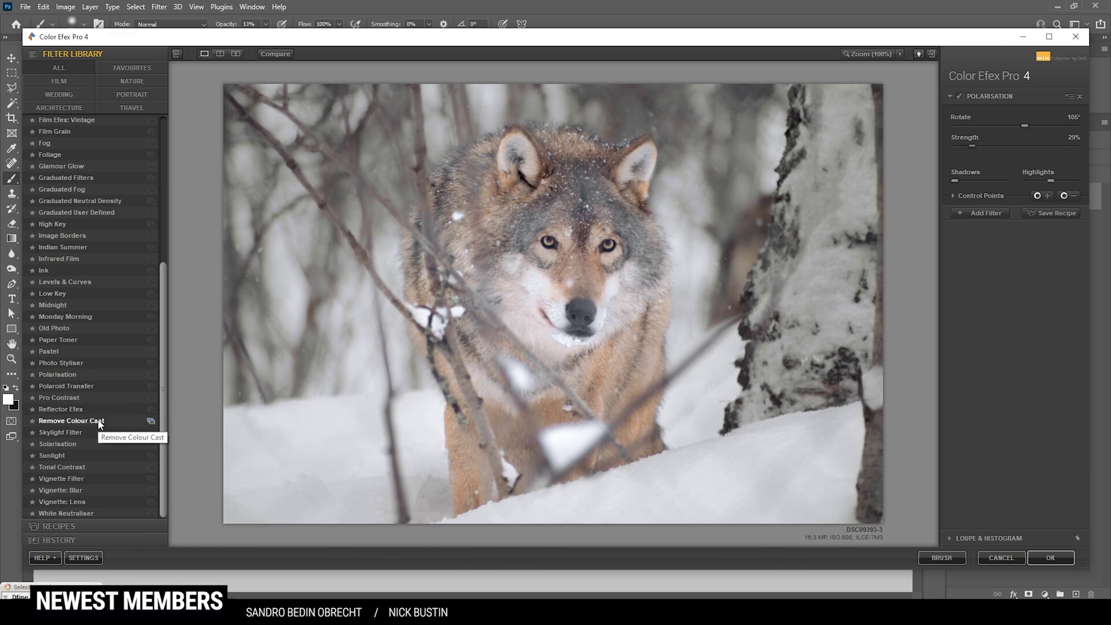
click(68, 399)
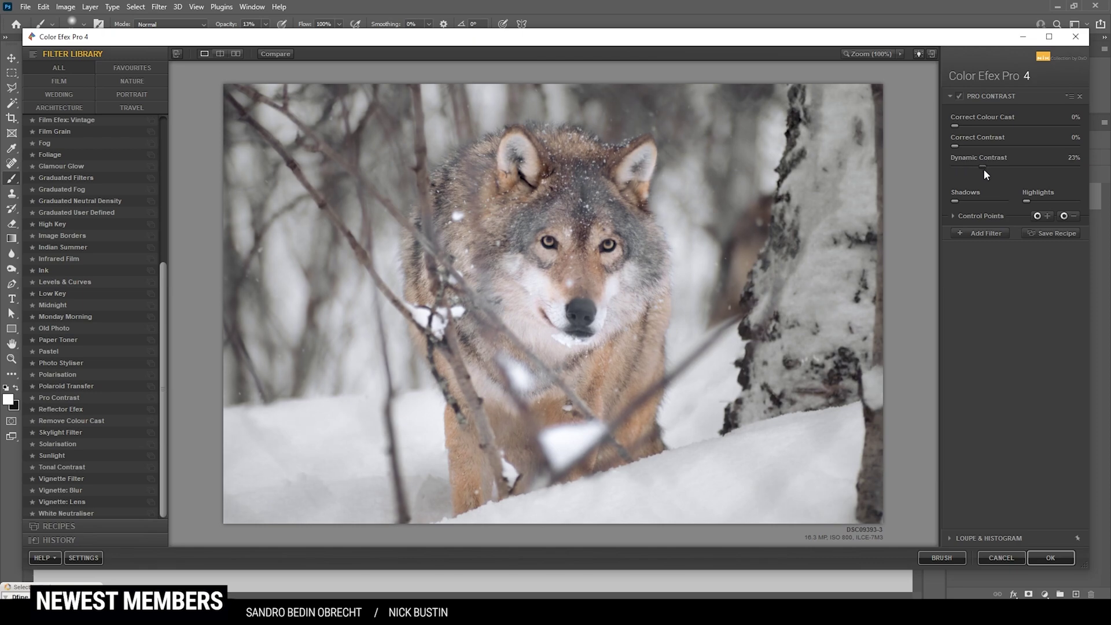
click(1050, 558)
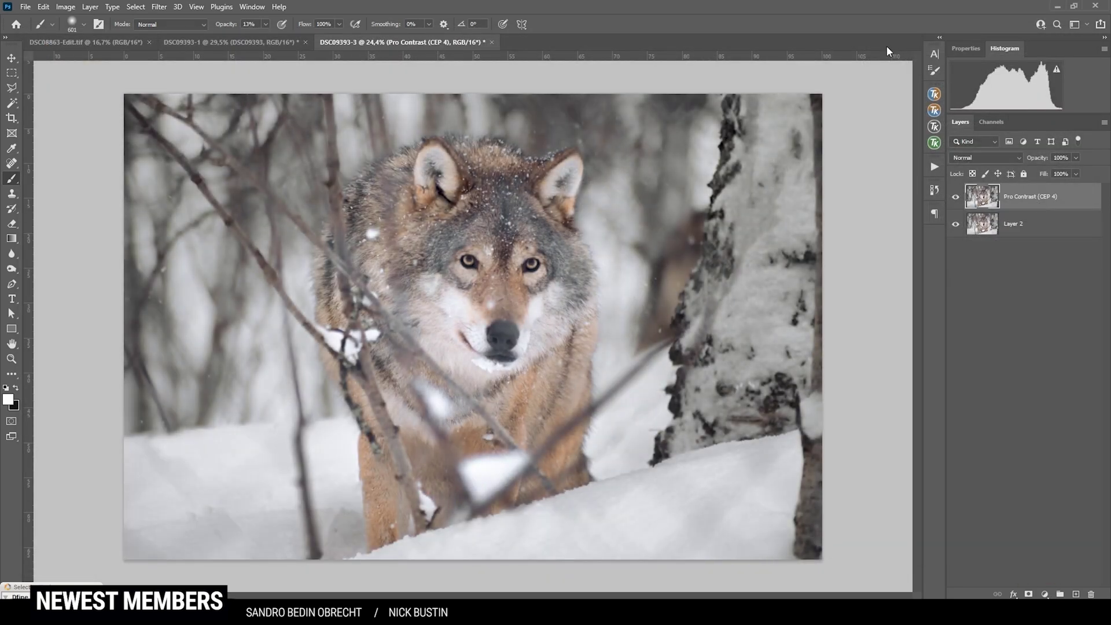
Step: Compare the Pro Contrast layer, add a layer mask, and set black at 100% brush opacity
click(956, 197)
click(955, 197)
click(1029, 594)
key(x)
key(0)
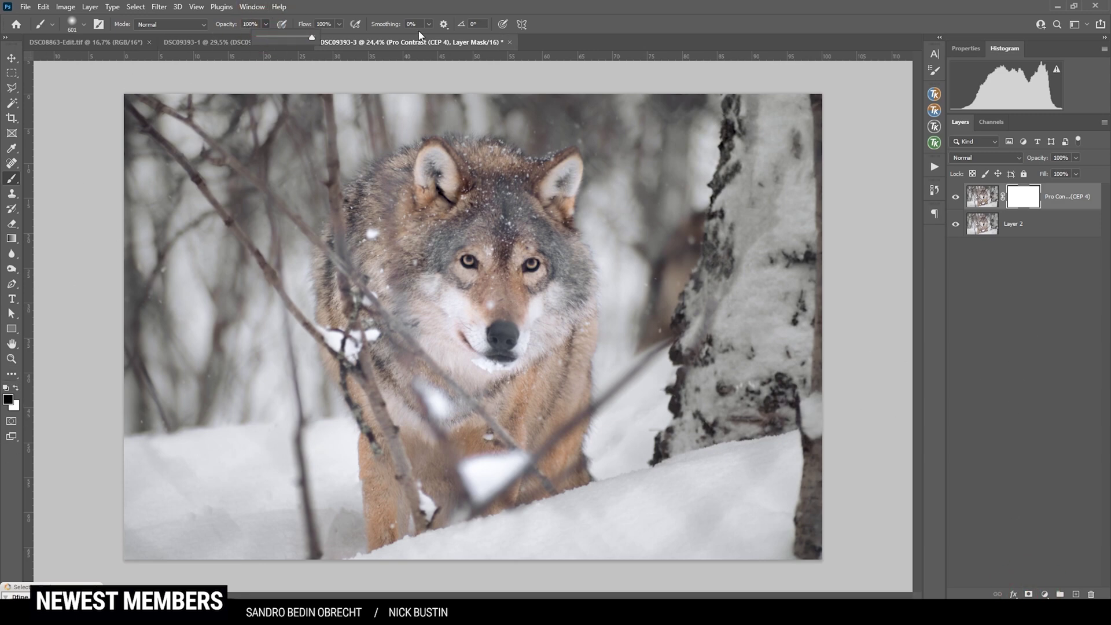
Step: Enlarge the brush to about 1043 px and paint out the contrast along the photo's edges
drag(250, 239, 301, 252)
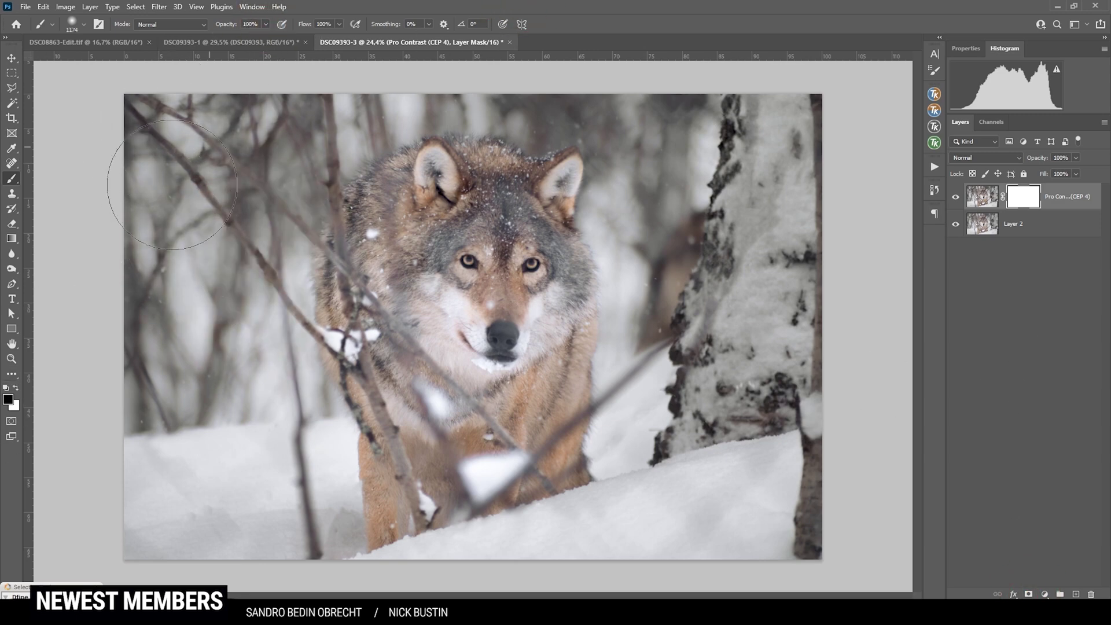
mouse_move(164, 304)
mouse_down()
mouse_move(248, 409)
mouse_move(290, 98)
mouse_move(214, 34)
mouse_up()
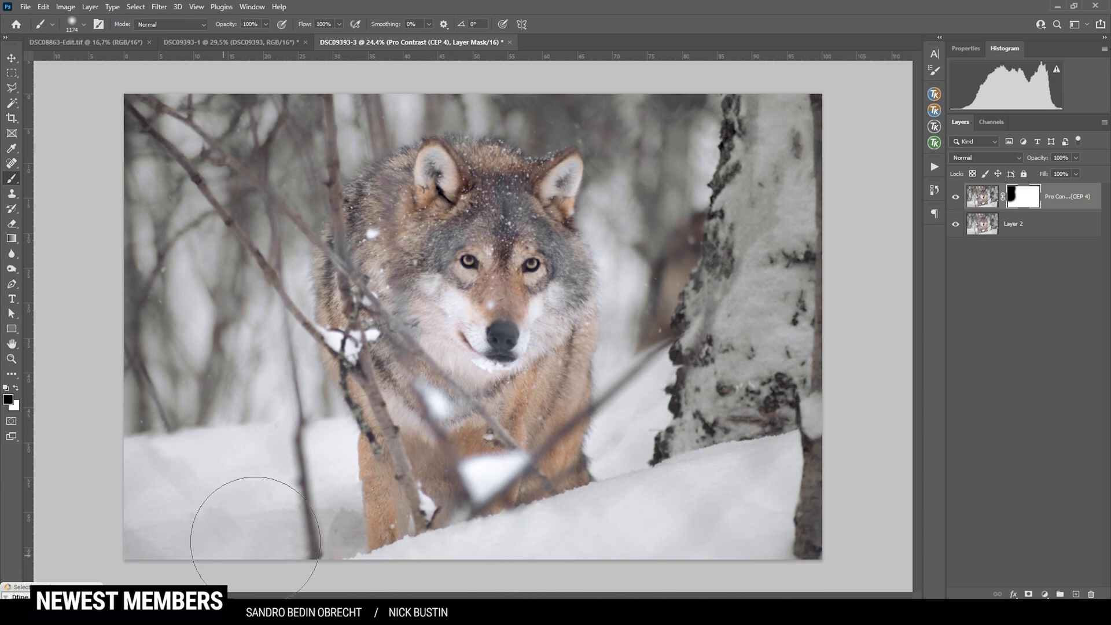
drag(133, 497, 136, 492)
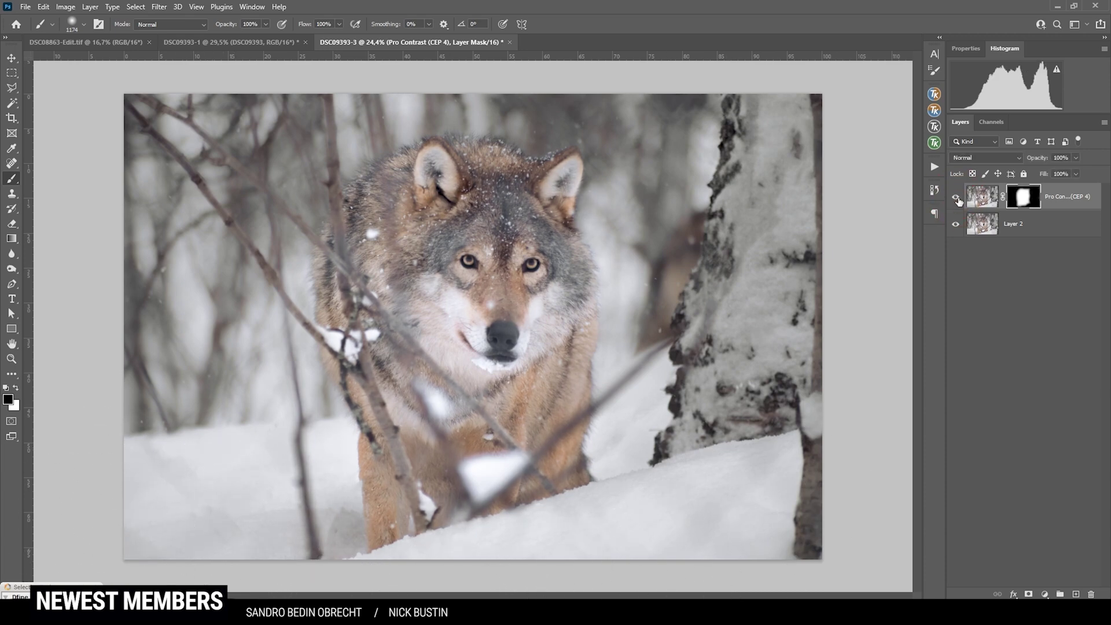